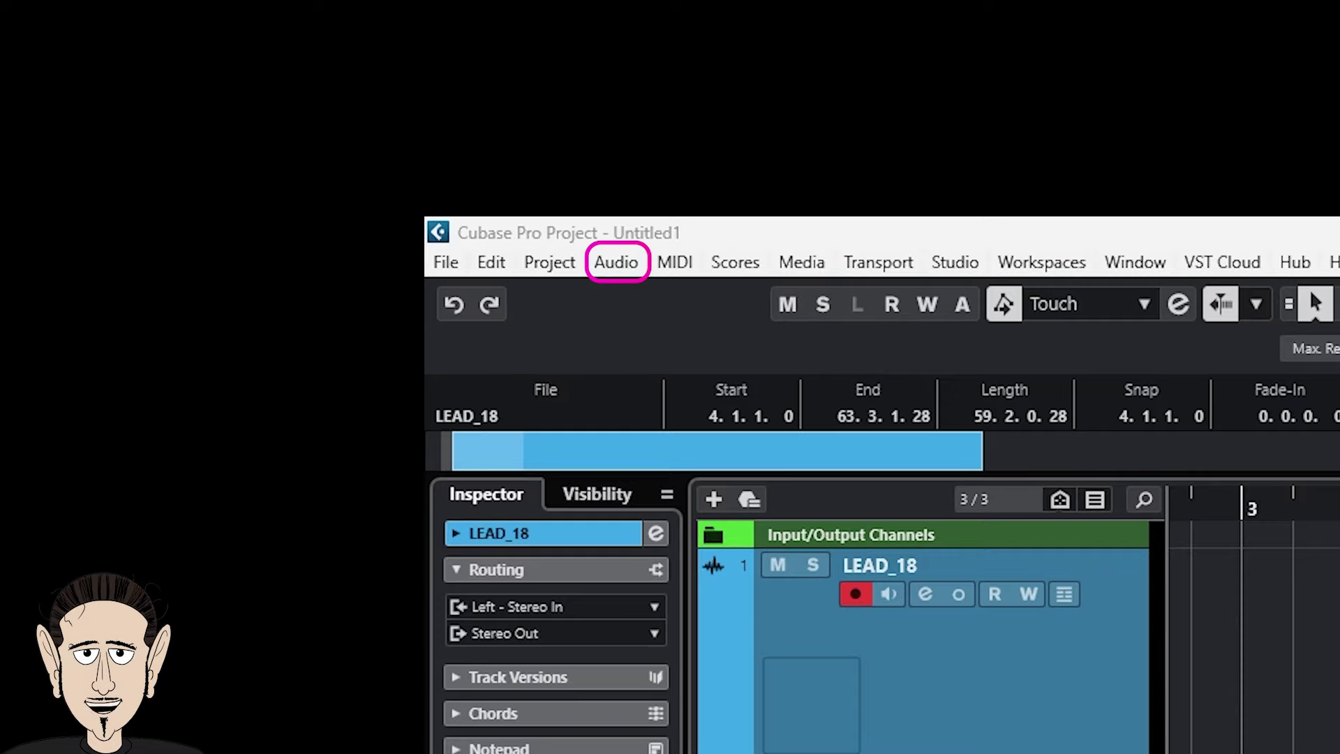
- Normalize the LEAD_18 audio event with a maximum peak level of -5 dB and close the processing window
click(614, 258)
mouse_move(648, 363)
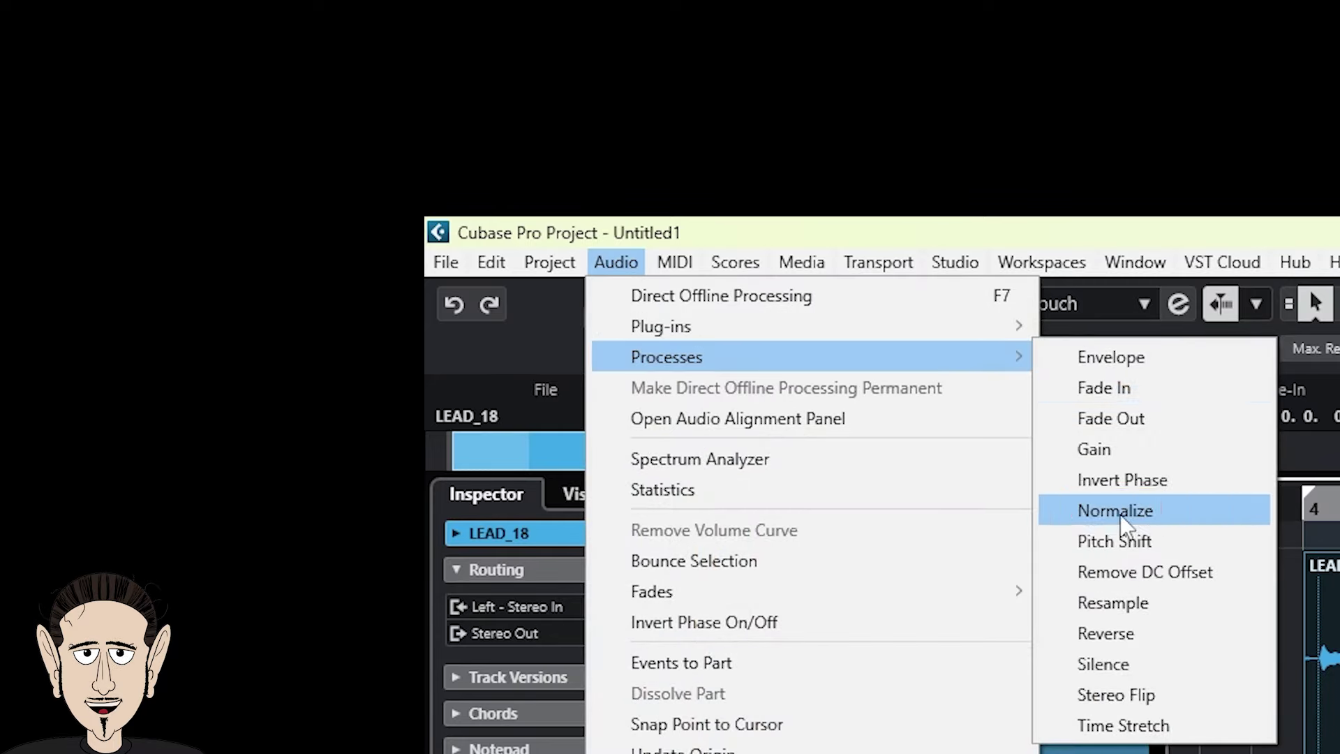
click(1093, 515)
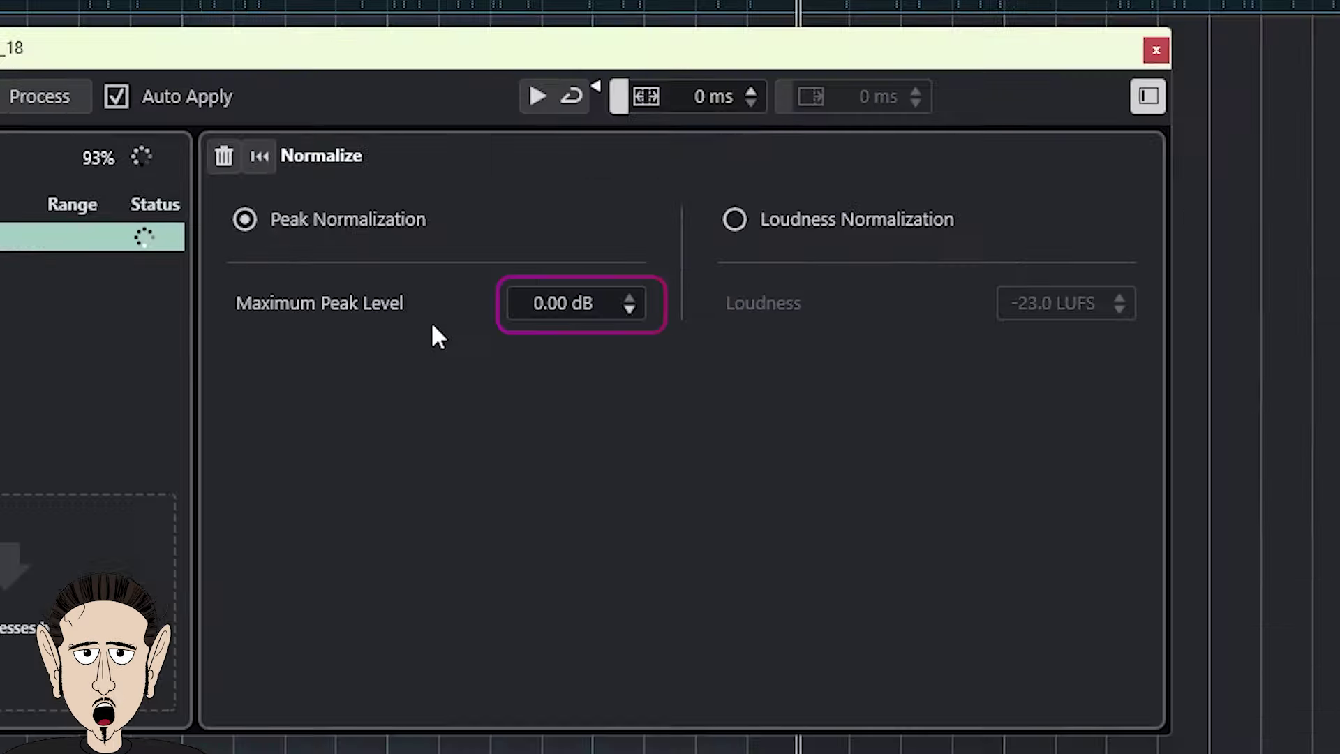
double_click(592, 300)
text(-5)
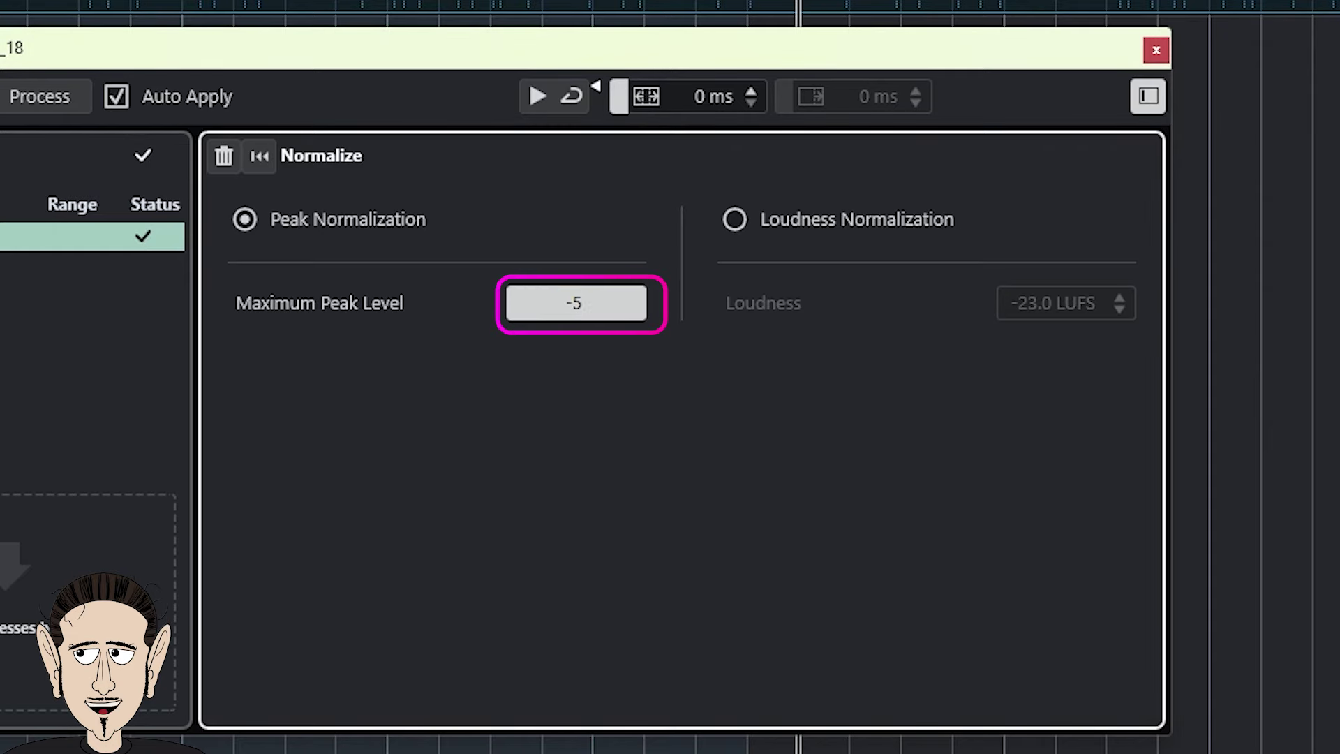
key(Return)
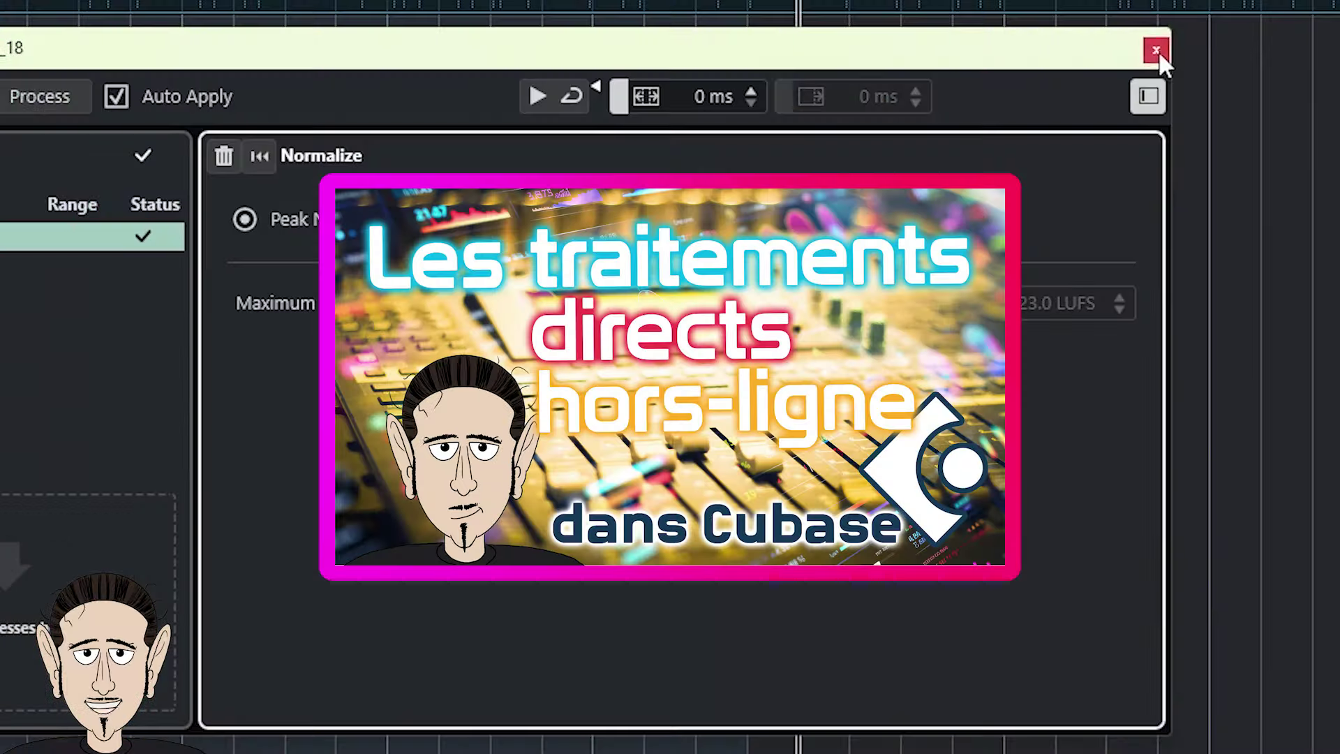
click(1162, 53)
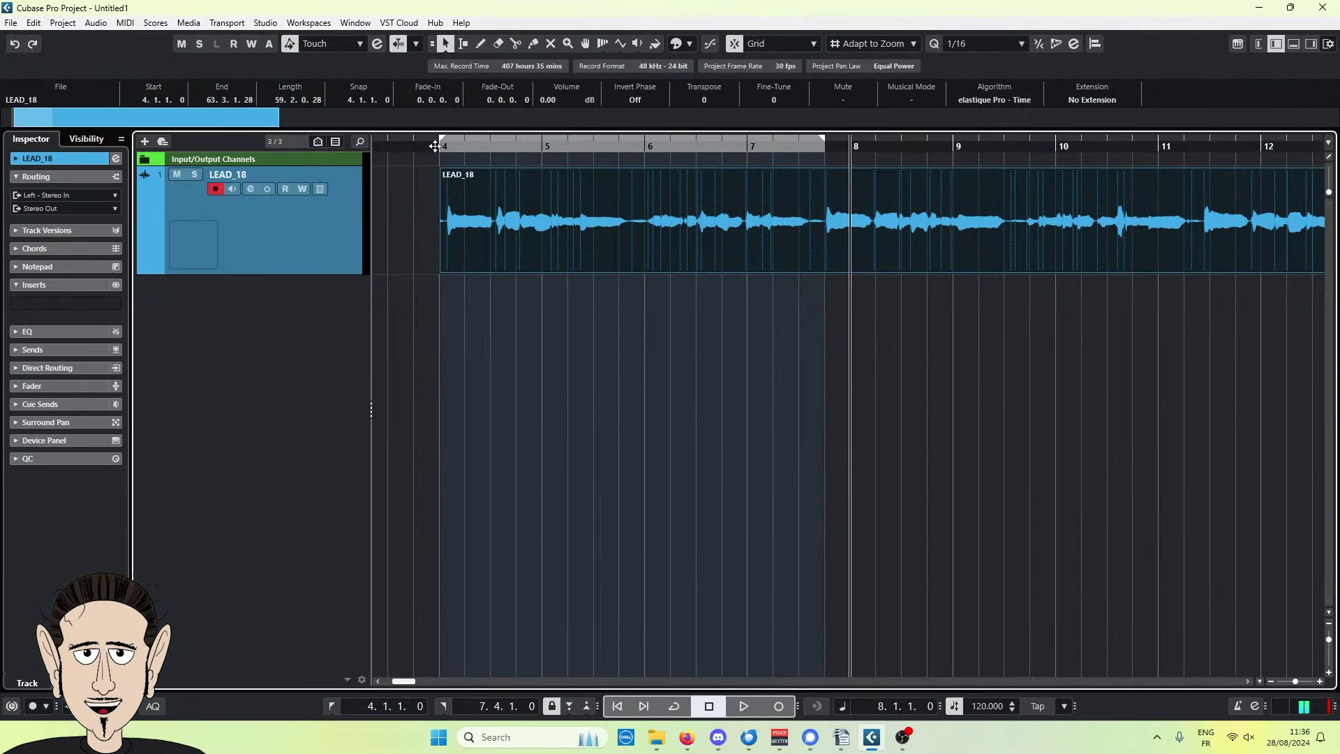
- Activate the cycle from bar 4 to position 7.4 and play the looped LEAD_18 passage
click(449, 139)
click(435, 145)
key(space)
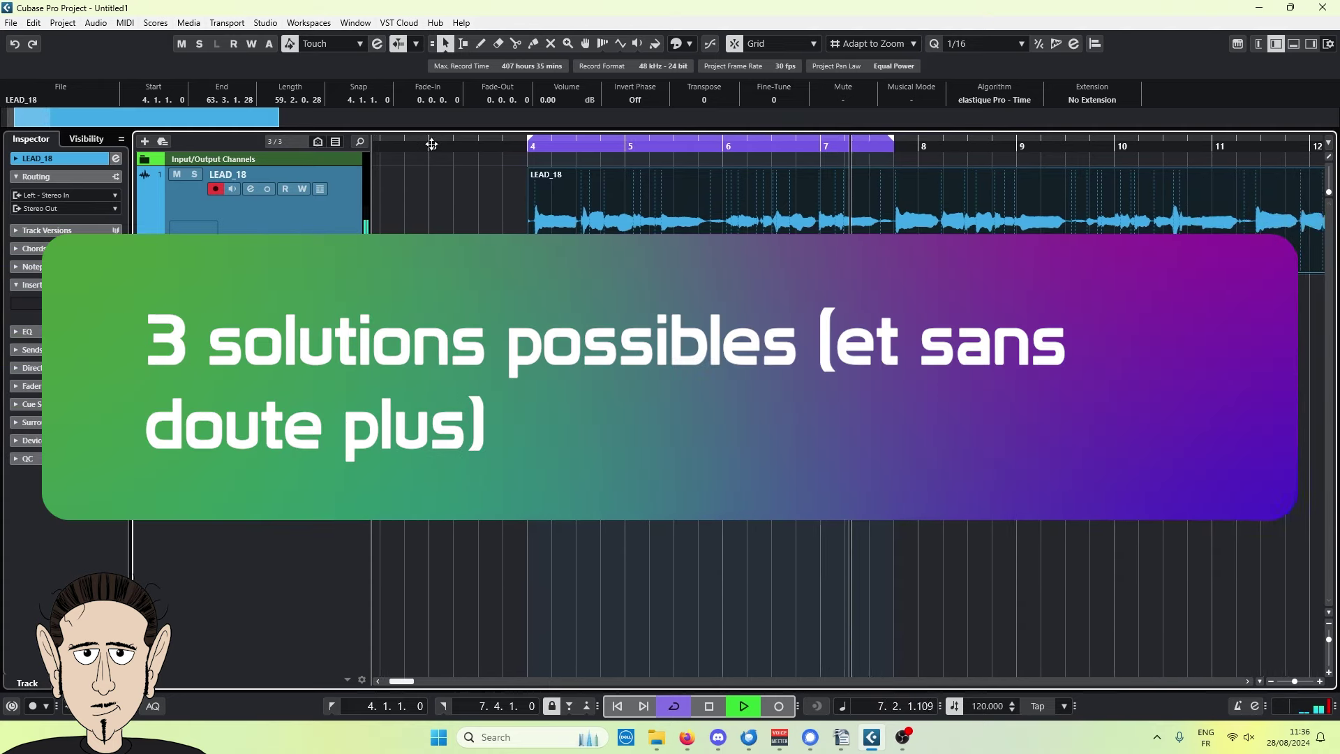
key(space)
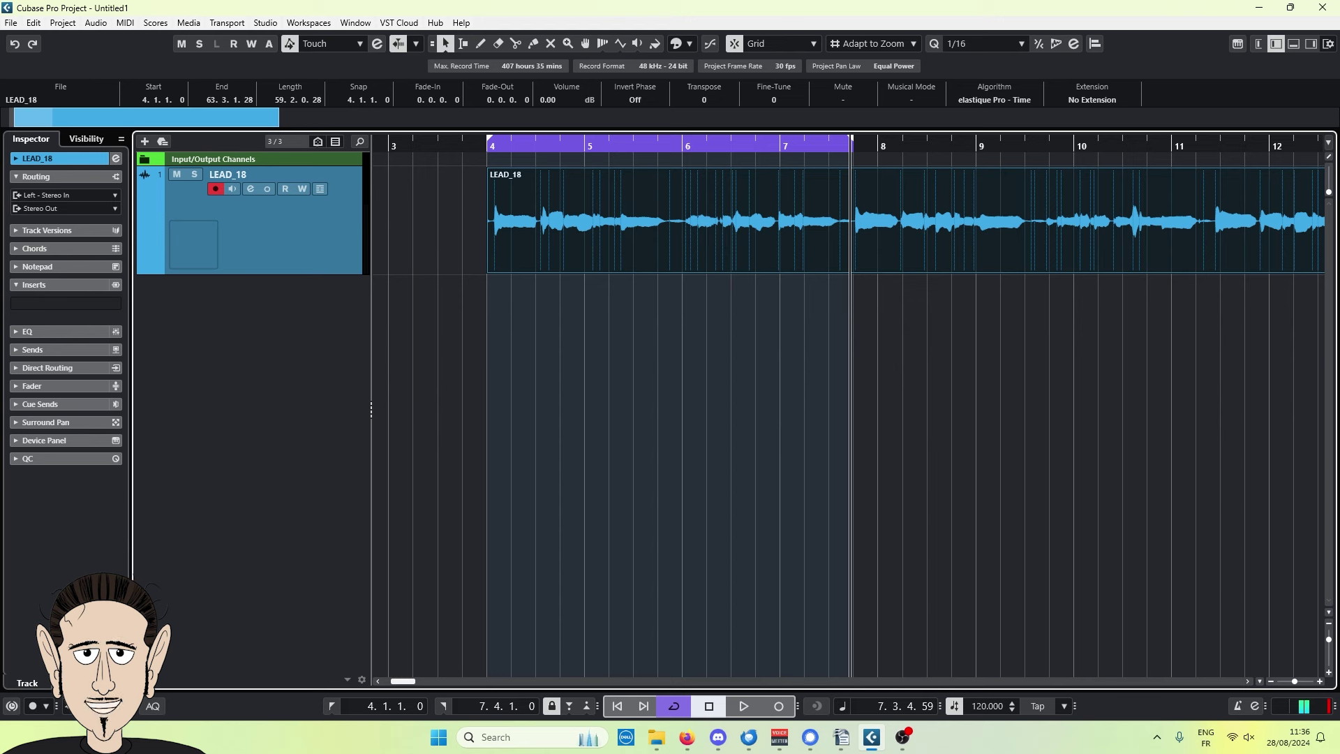
- Copy the LEAD_18 event onto three new audio tracks below the original
right_click(312, 235)
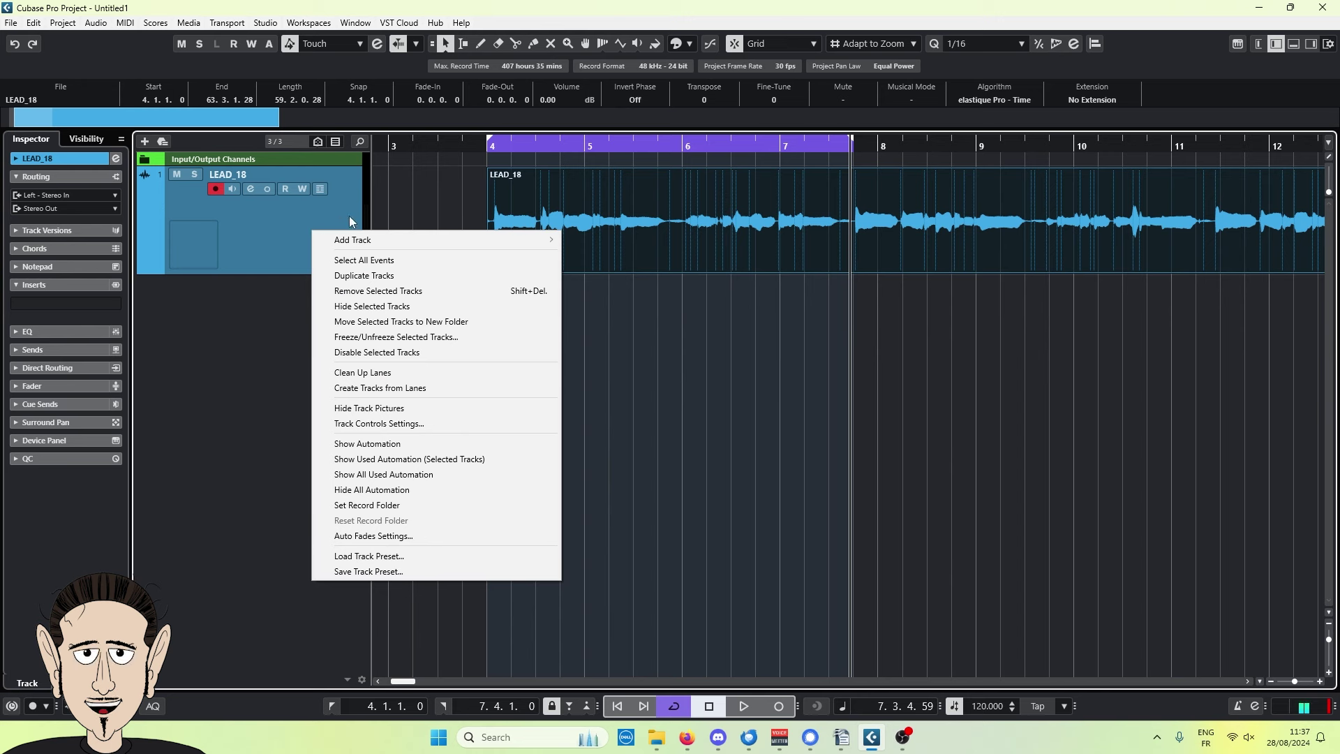
click(362, 277)
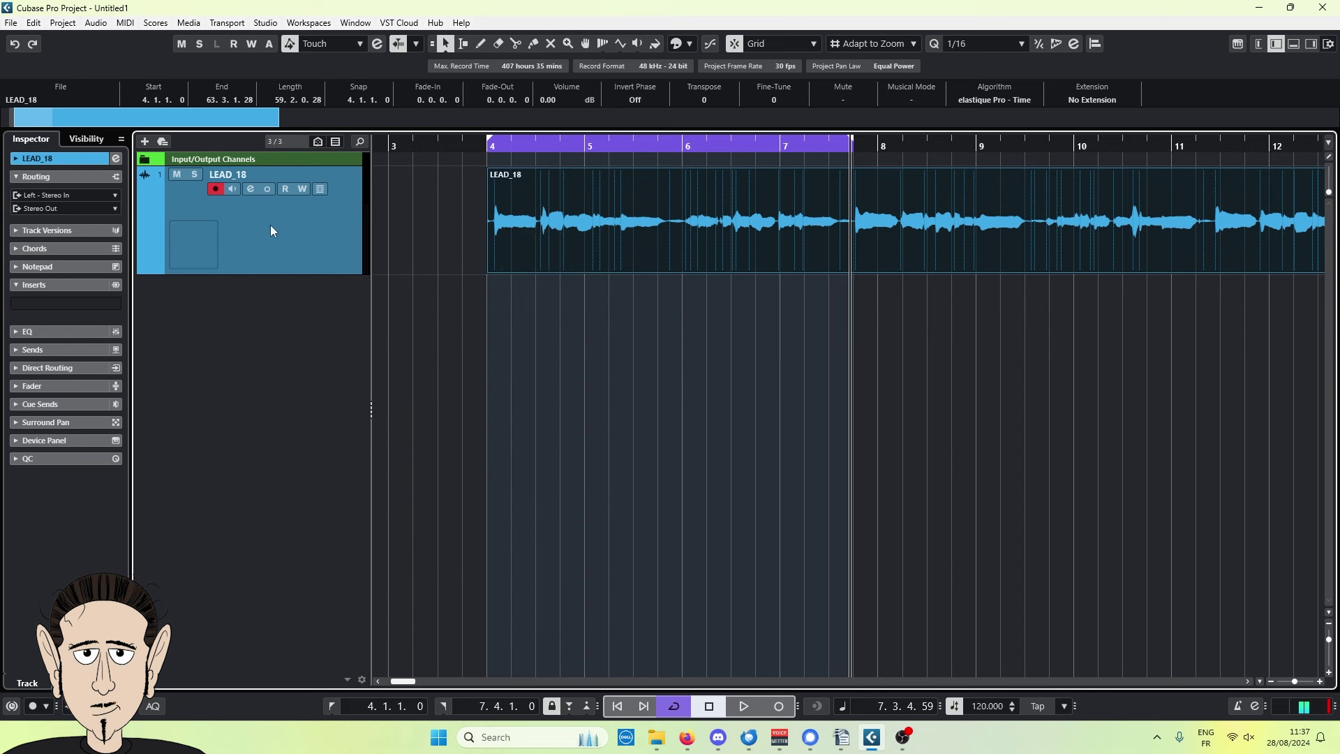
drag(582, 246, 590, 298)
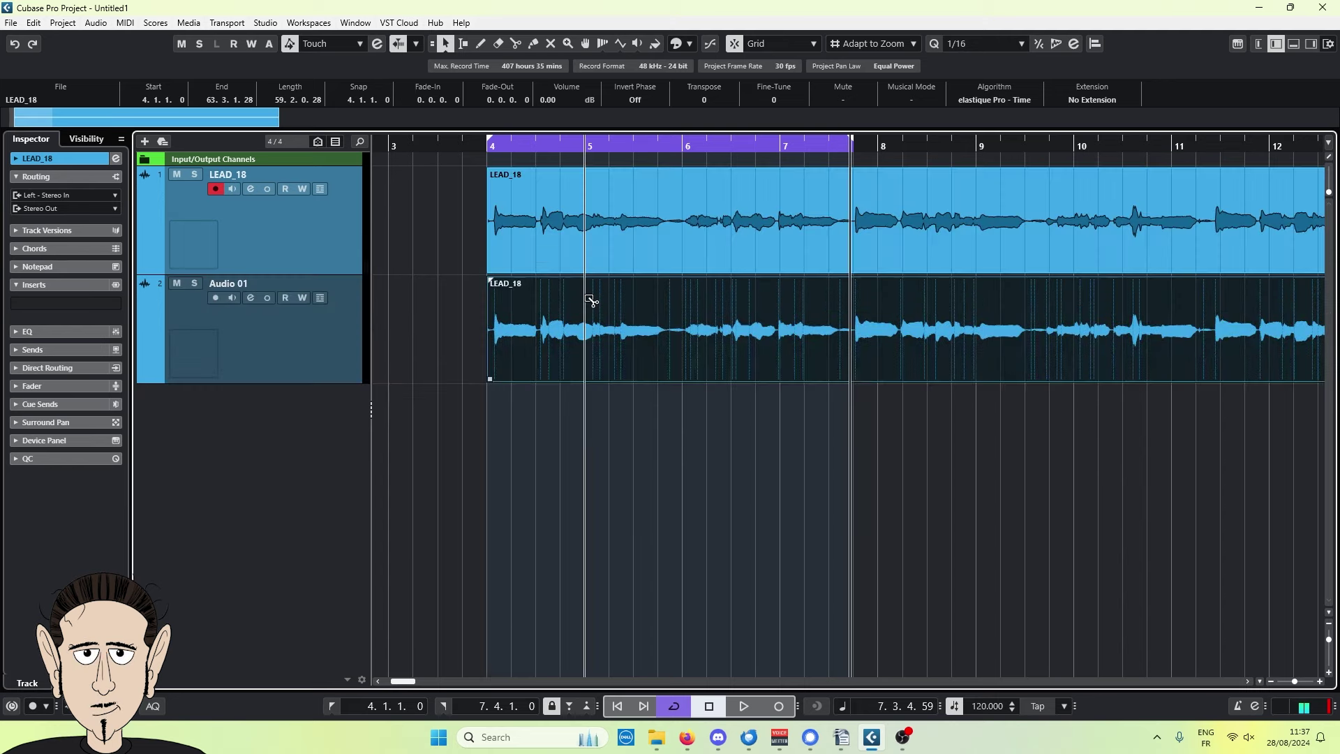
drag(451, 201, 691, 391)
drag(658, 342, 652, 464)
- Colour the Audio 01 track light green
click(298, 346)
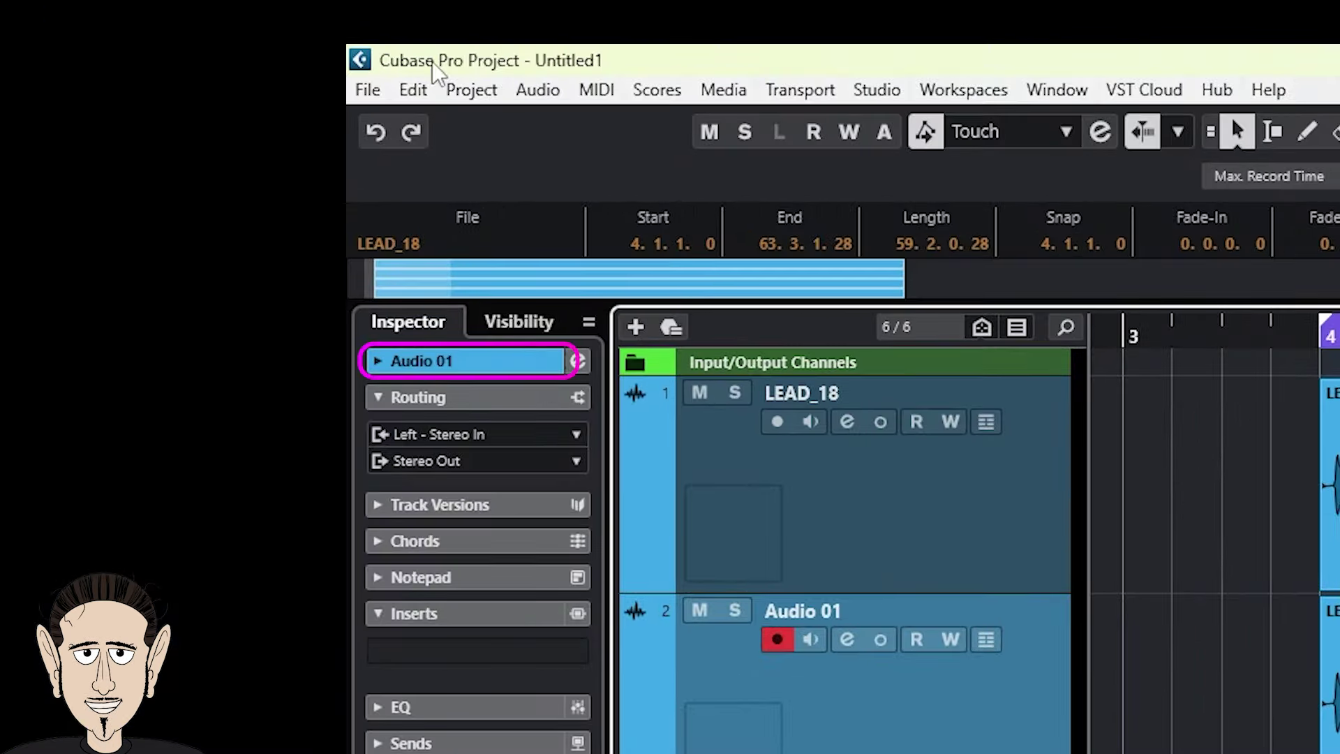
click(499, 369)
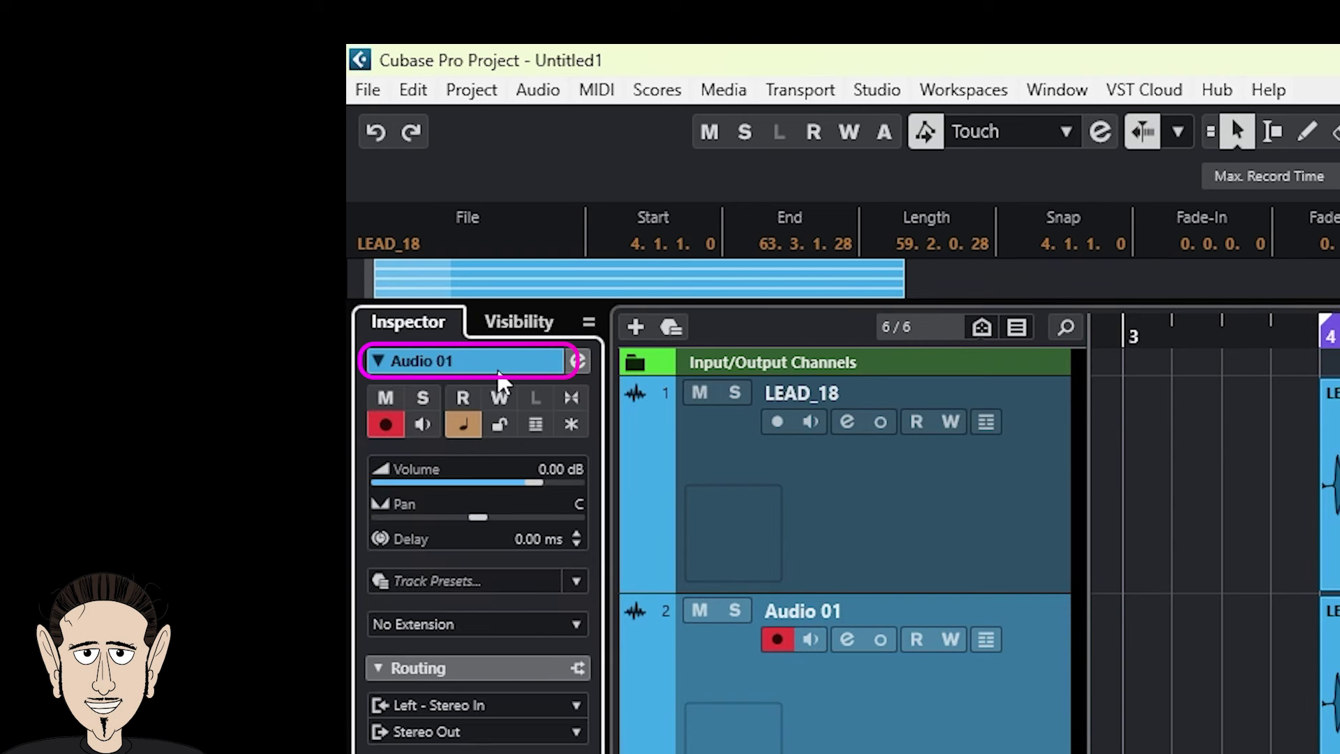
click(551, 362)
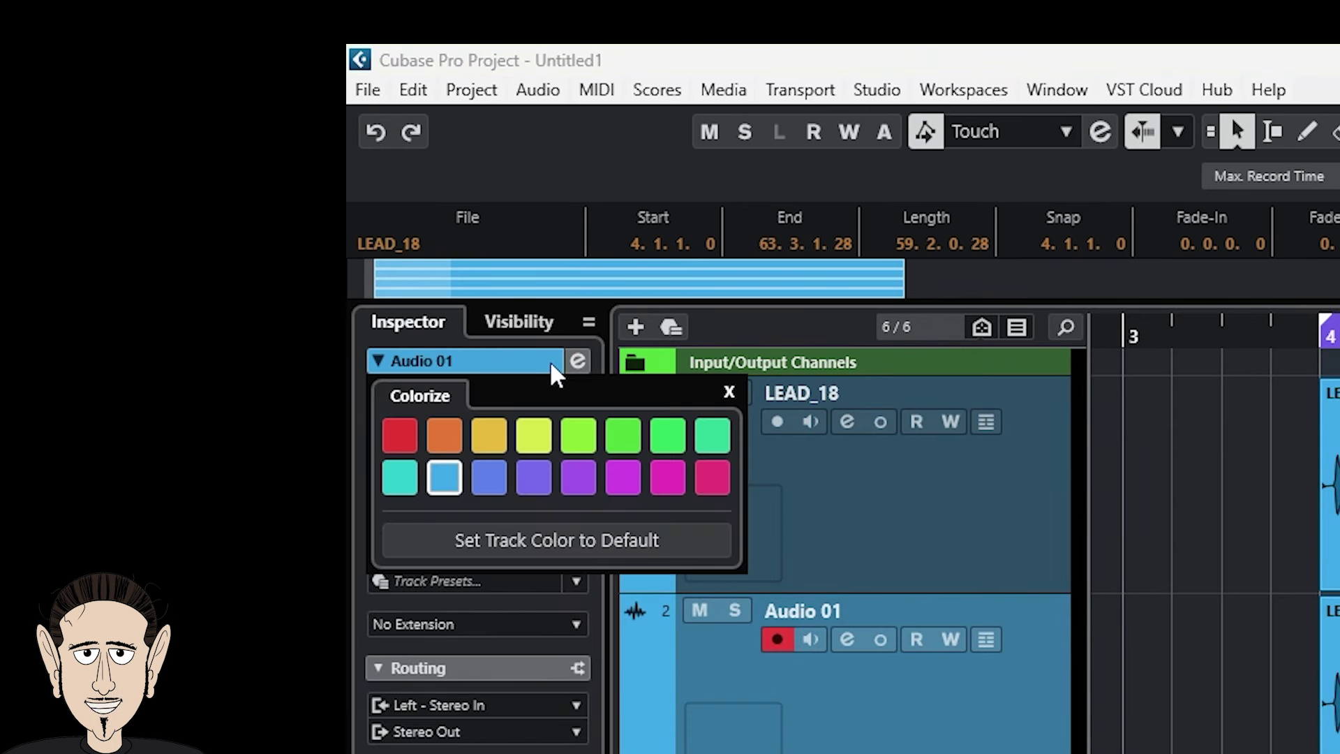
click(580, 447)
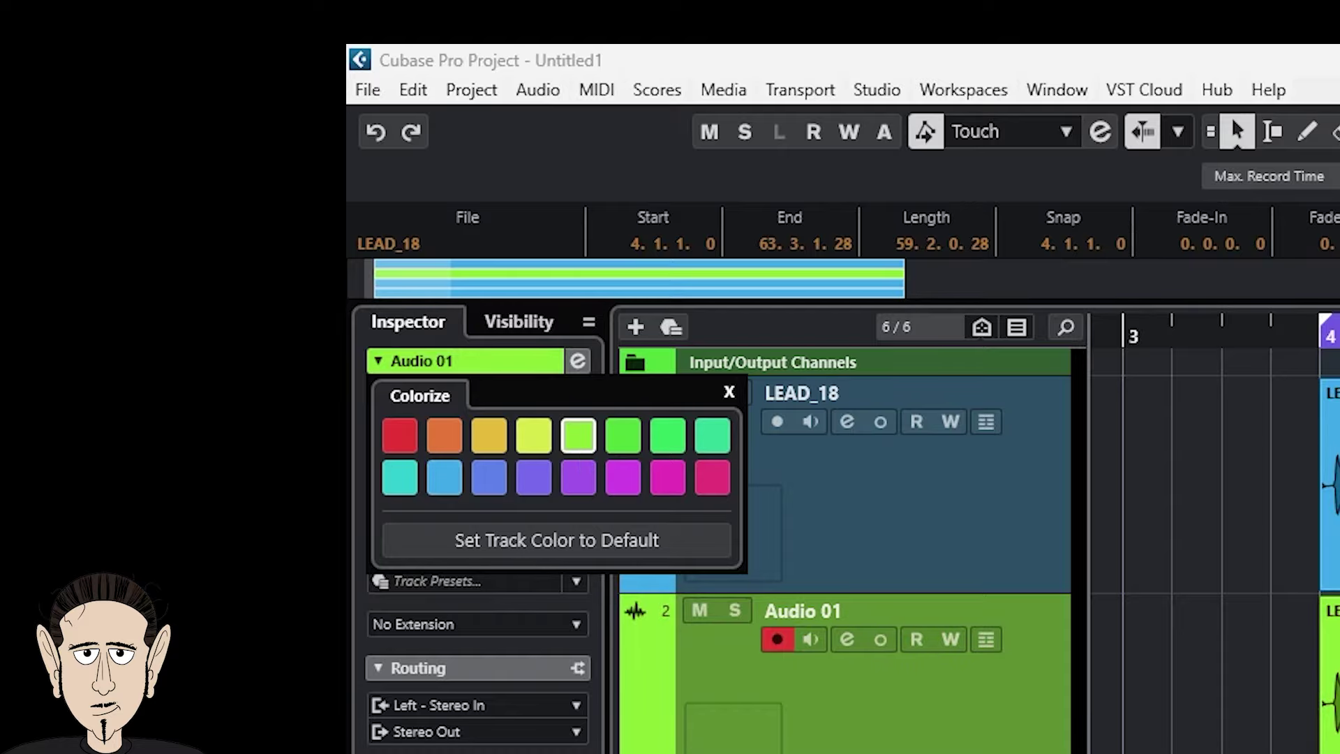
- Colour the Audio 02 track magenta-purple and the Audio 03 track pinkish red
click(802, 753)
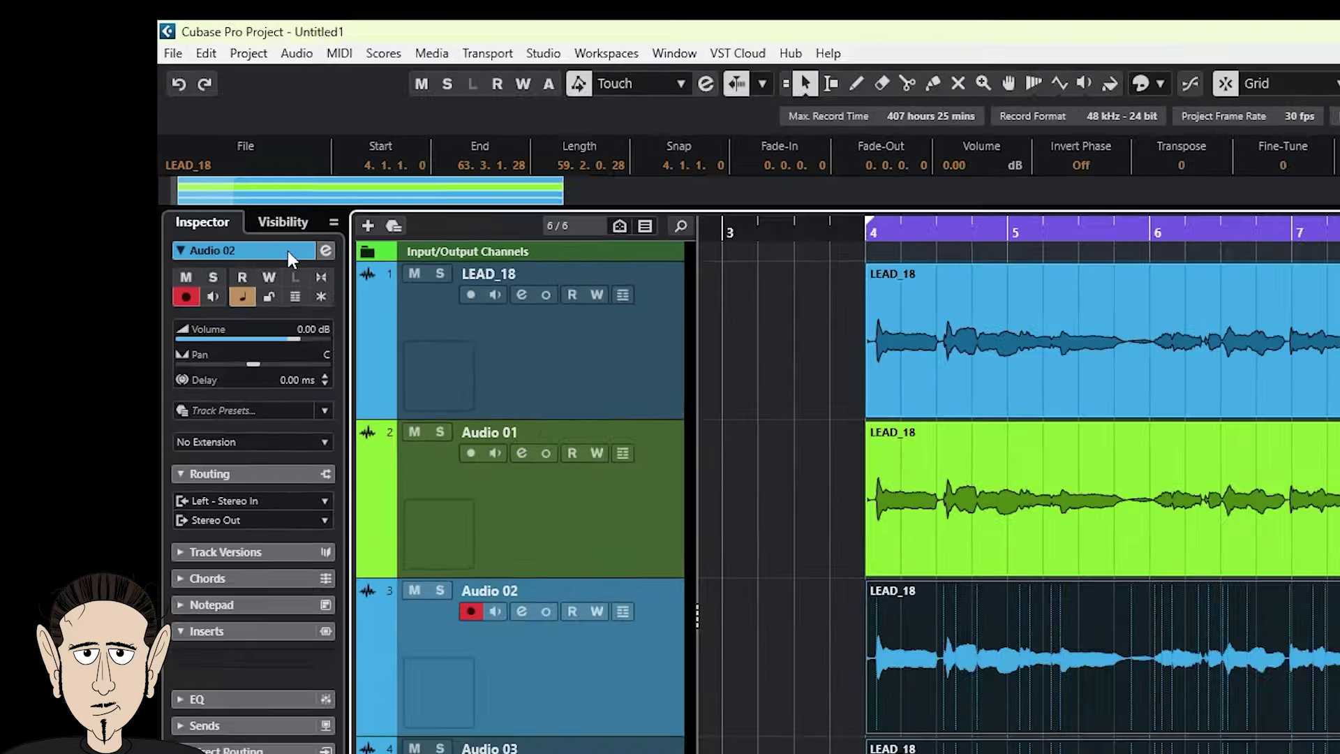
click(532, 359)
click(623, 477)
click(288, 537)
click(539, 363)
click(713, 477)
click(331, 651)
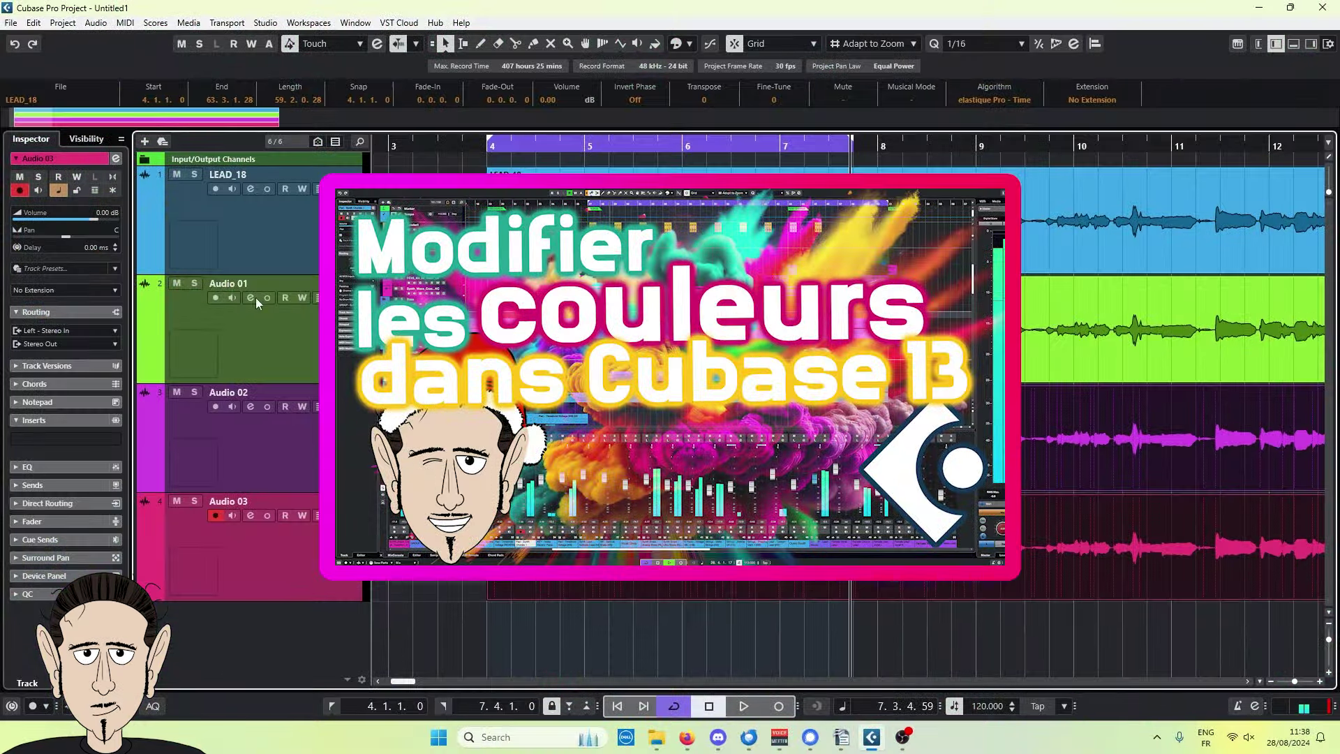
- Rename the tracks Audio 01, Audio 02 and Audio 03 as md, va and pc
double_click(227, 283)
text(md)
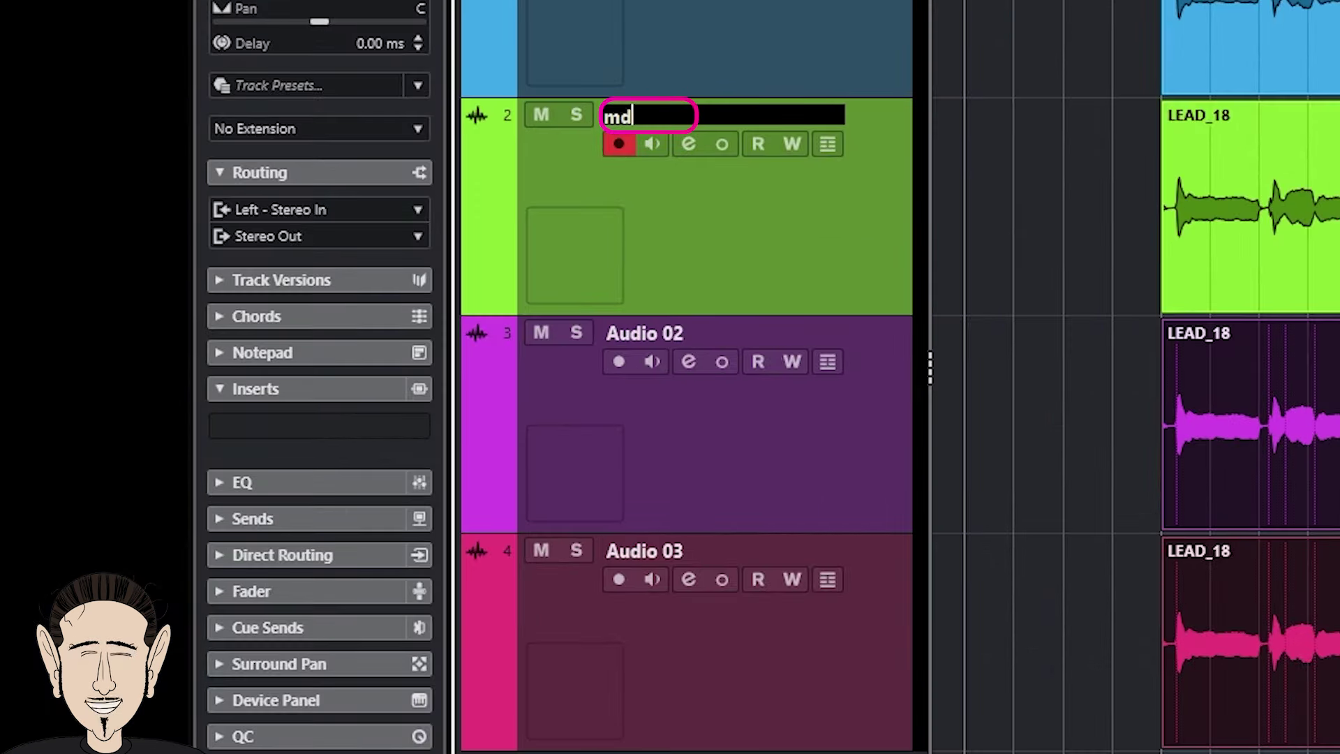
key(Return)
double_click(639, 331)
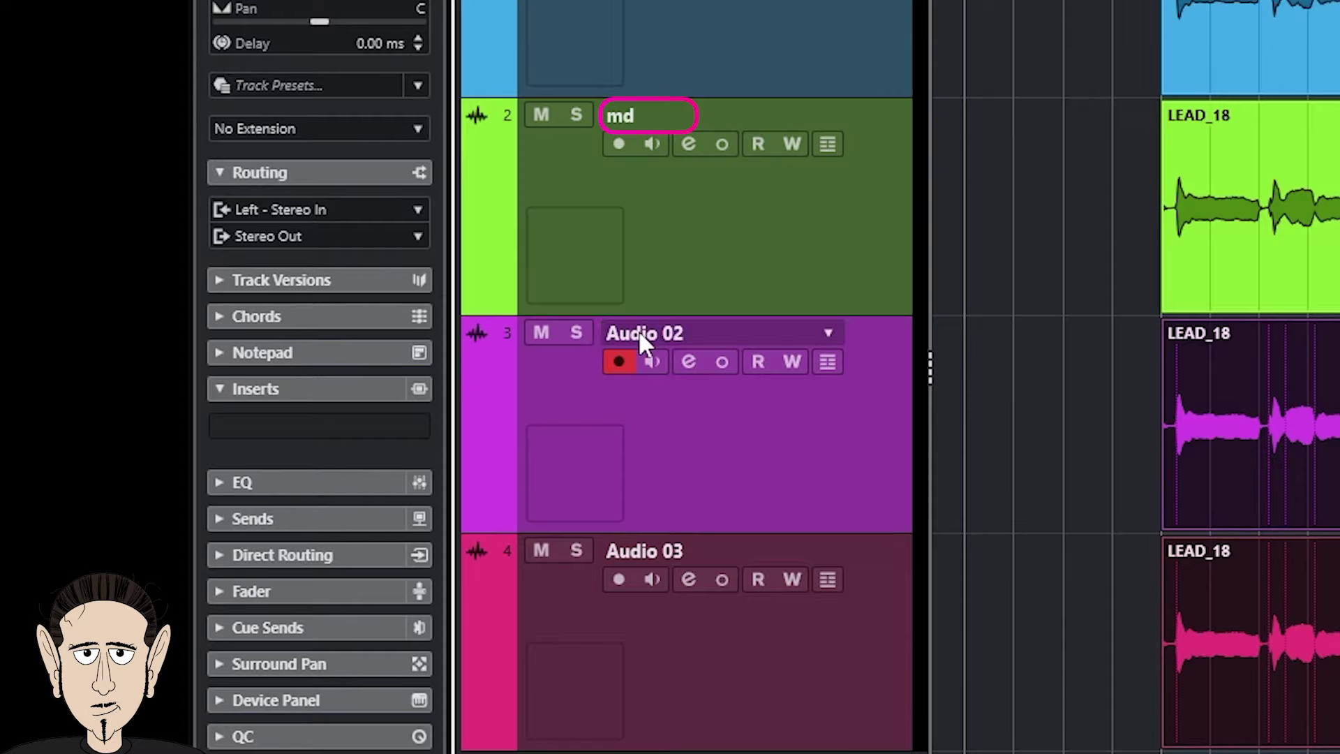
text(va)
key(Return)
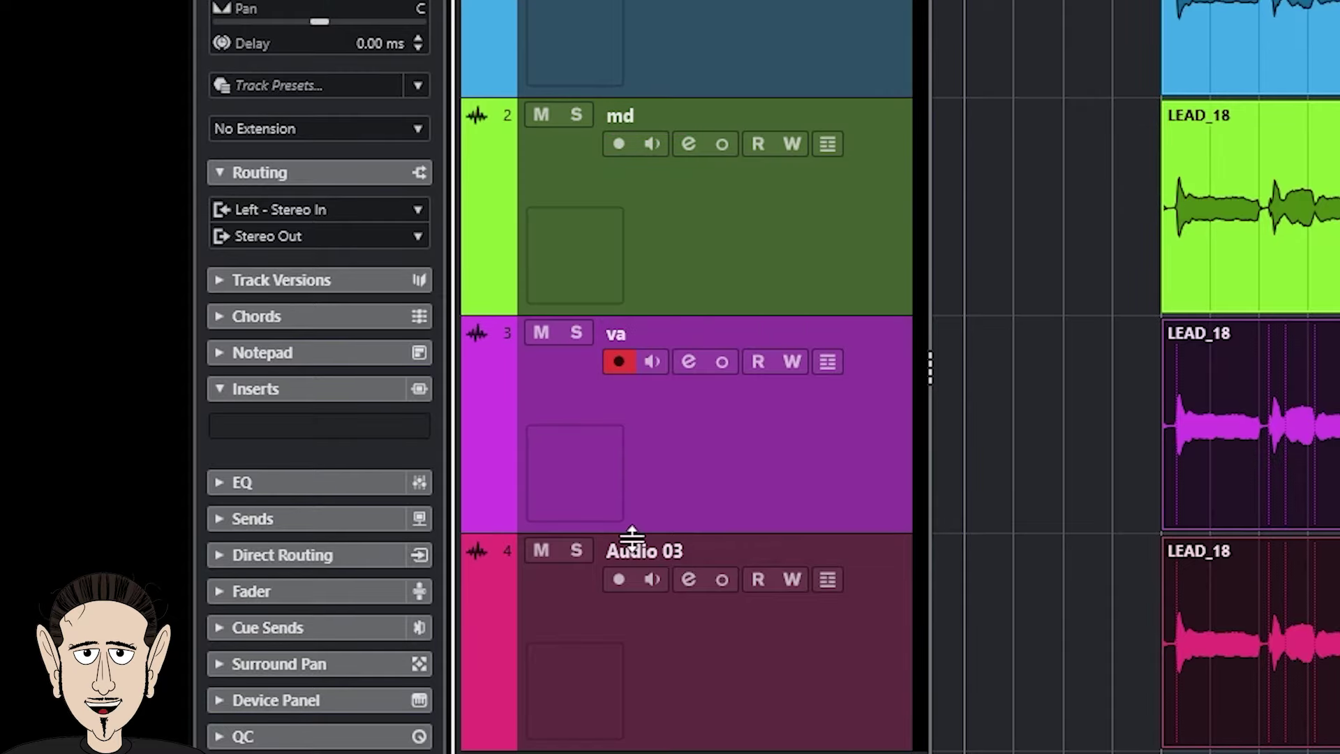
double_click(636, 555)
text(pc)
key(Return)
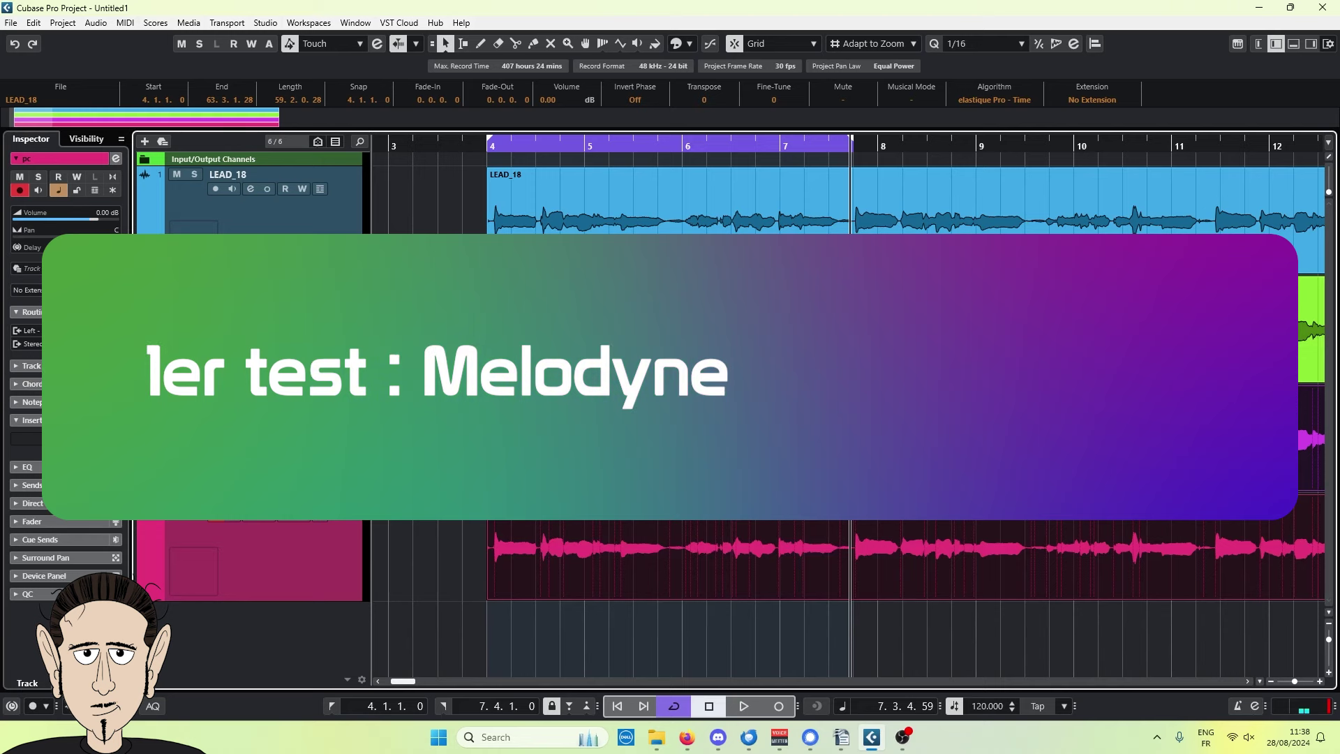
- Solo the md track and apply the Melodyne extension to its audio event
click(194, 284)
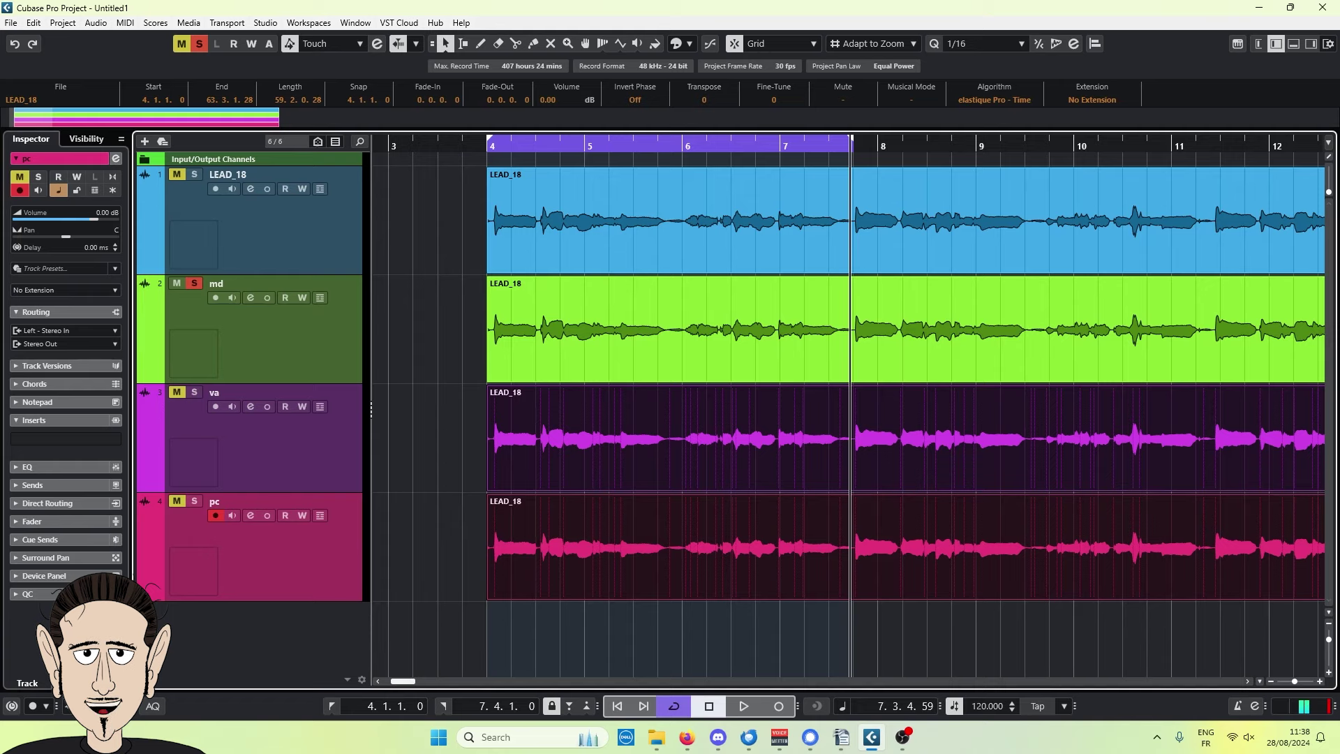
click(683, 328)
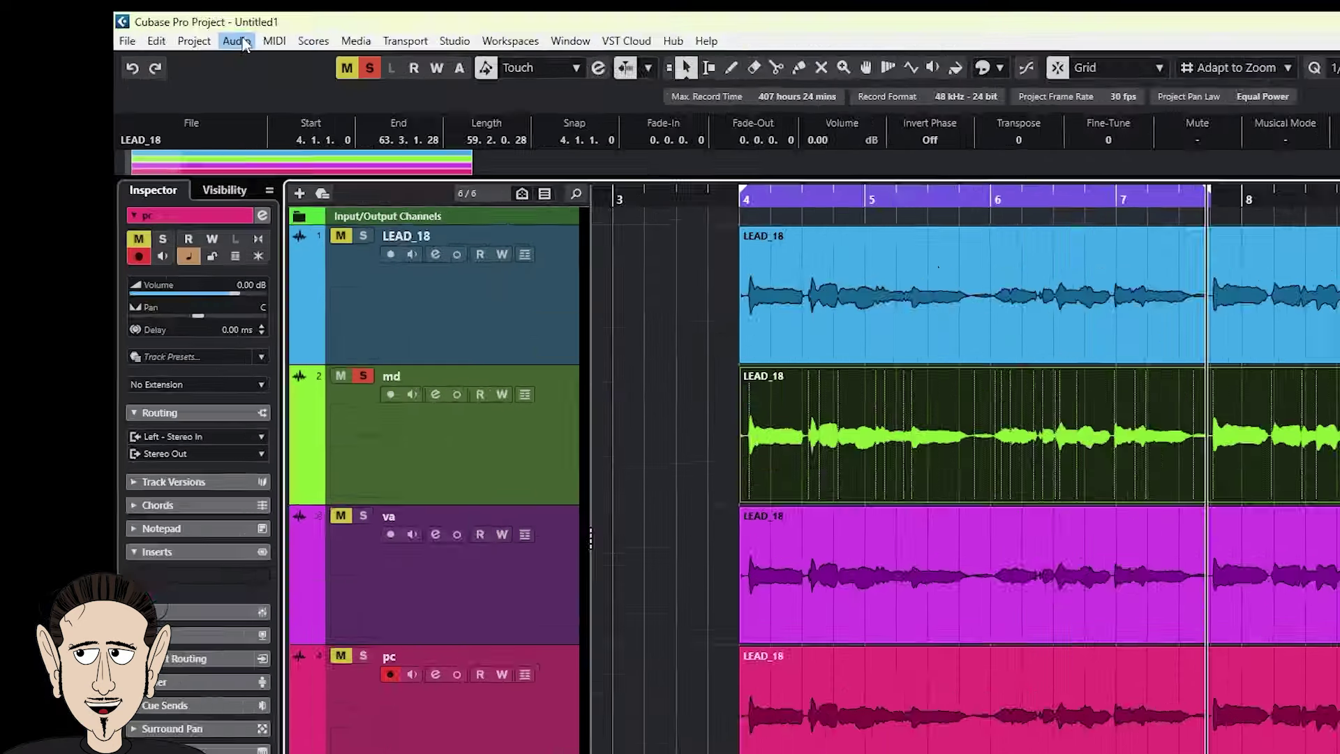
click(97, 23)
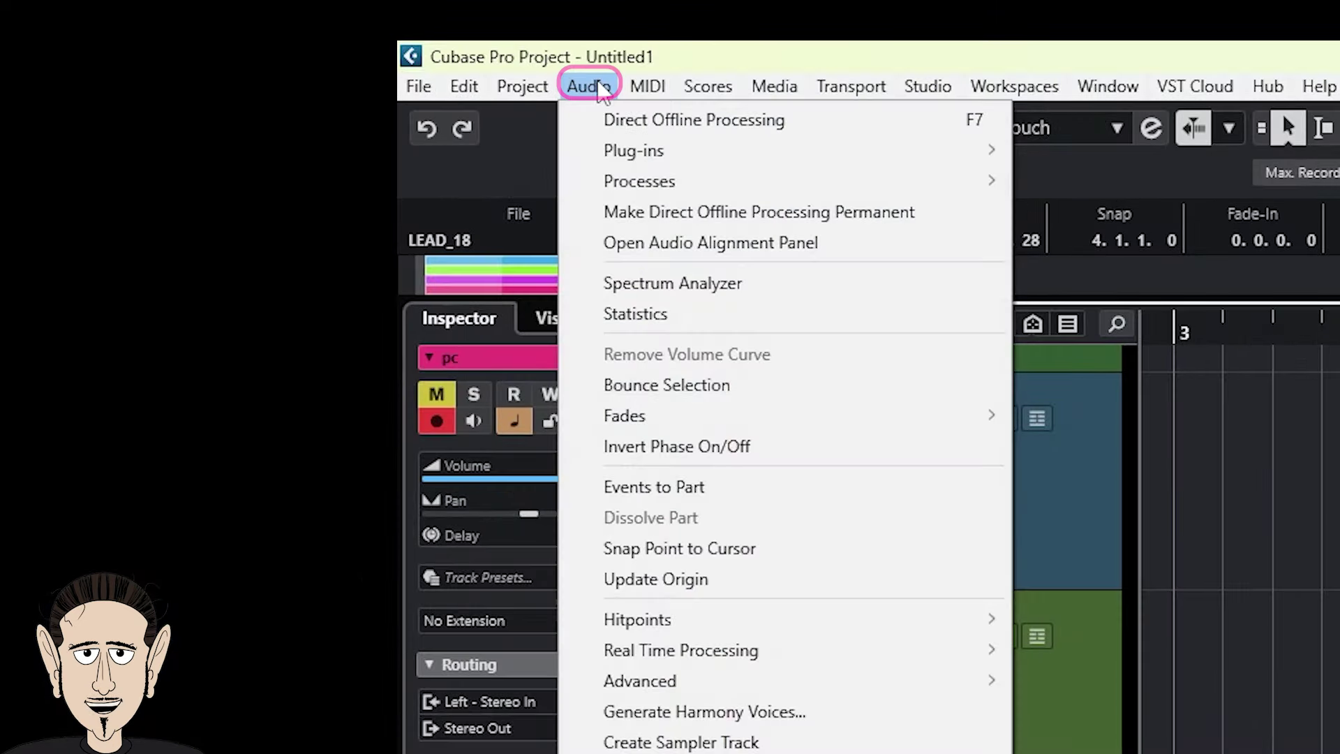
mouse_move(705, 619)
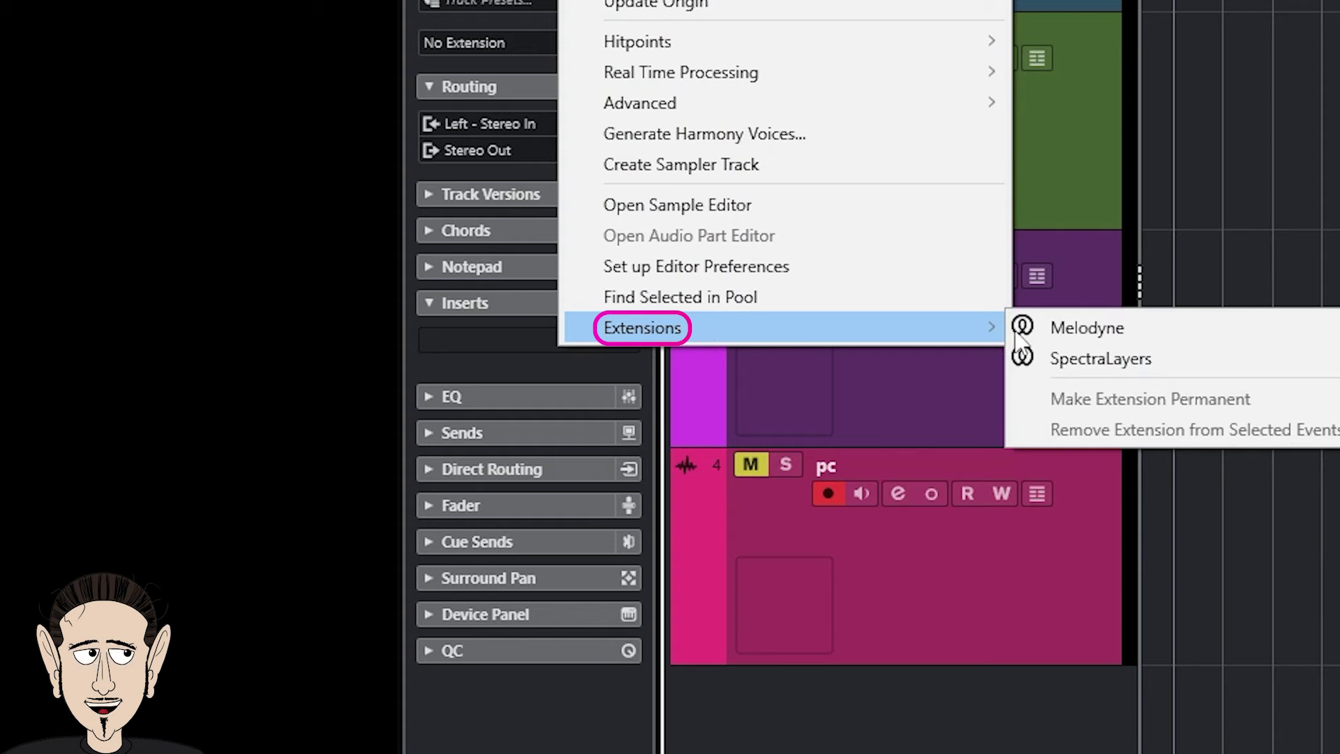
click(1127, 336)
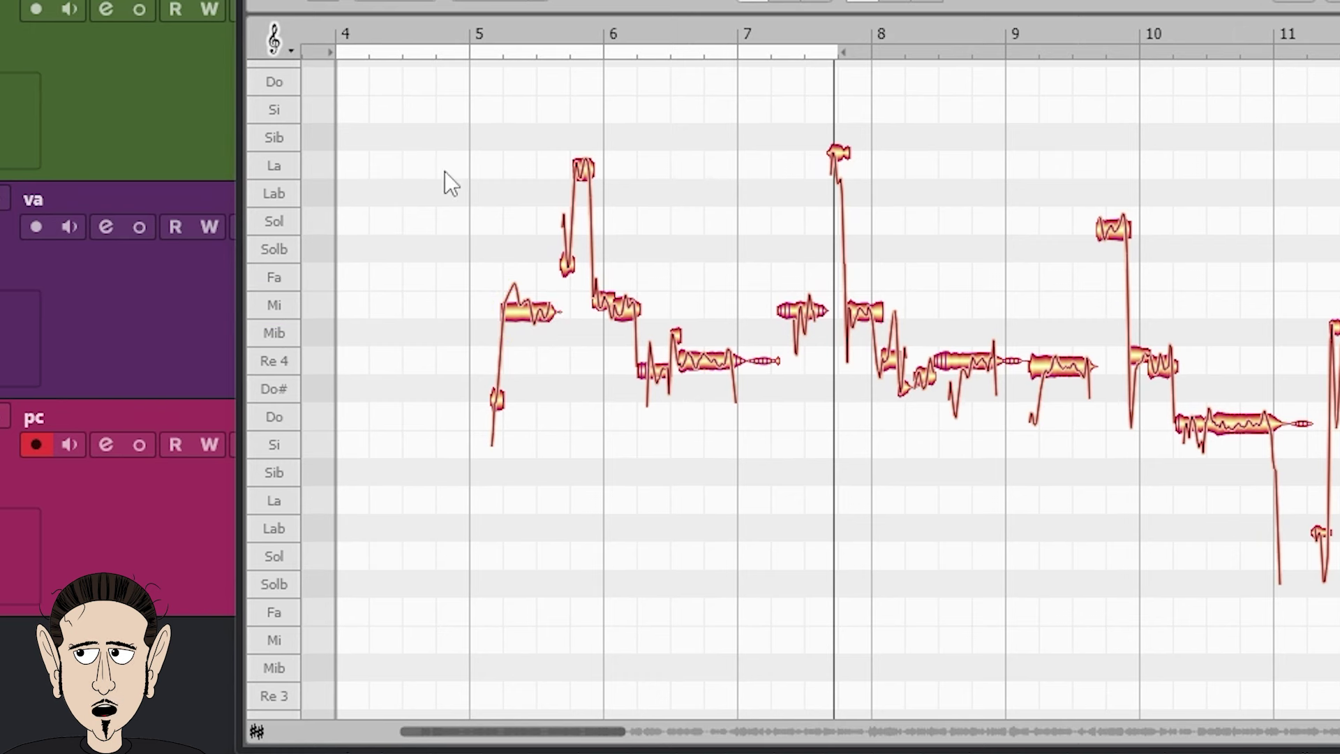
- Transpose all the notes of the md event down one octave in Melodyne and close the Melodyne window
key(ctrl+a)
drag(522, 311, 524, 646)
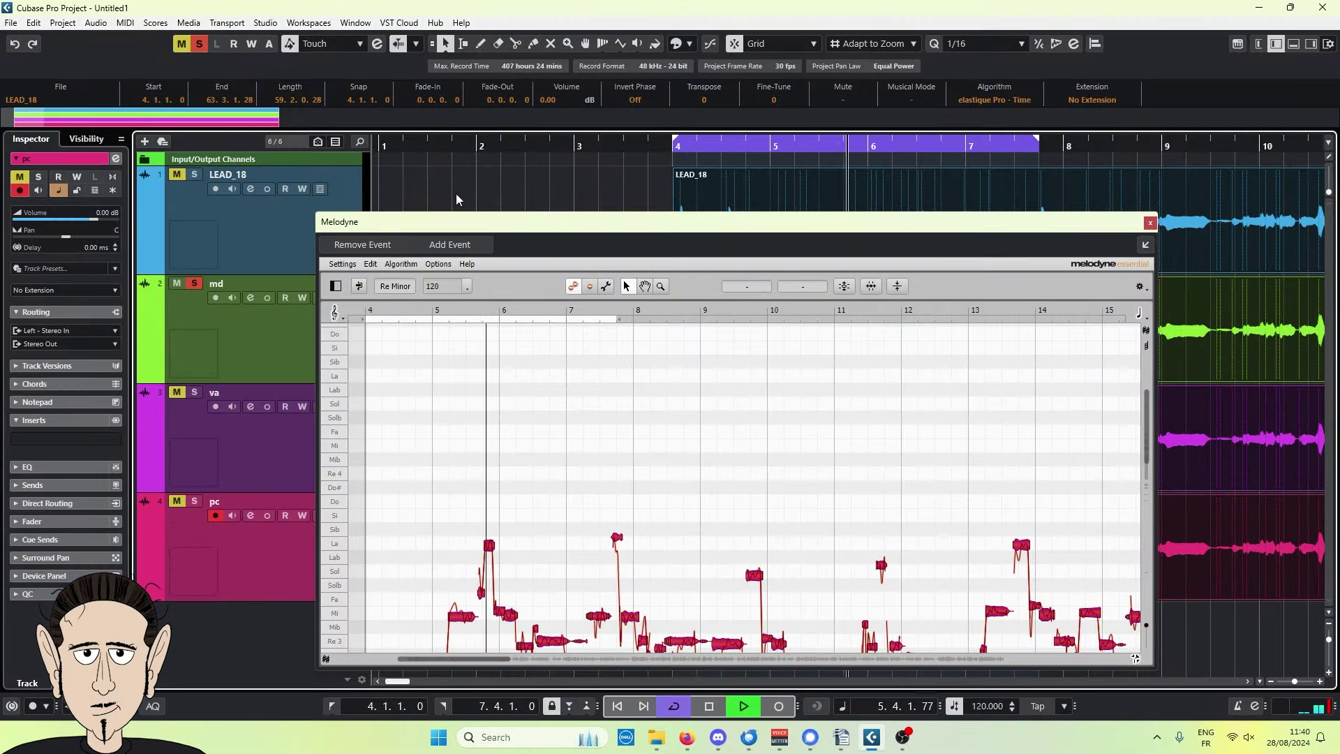
drag(773, 228, 760, 302)
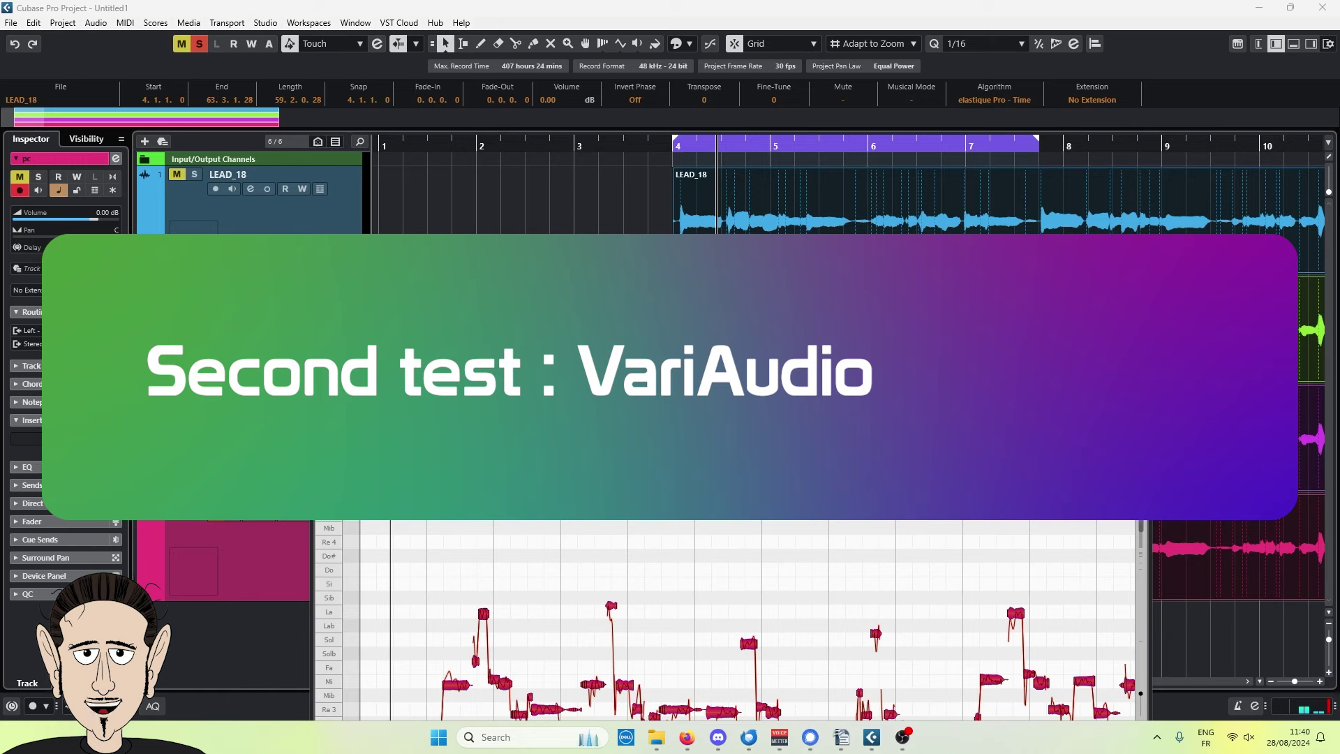
click(1136, 302)
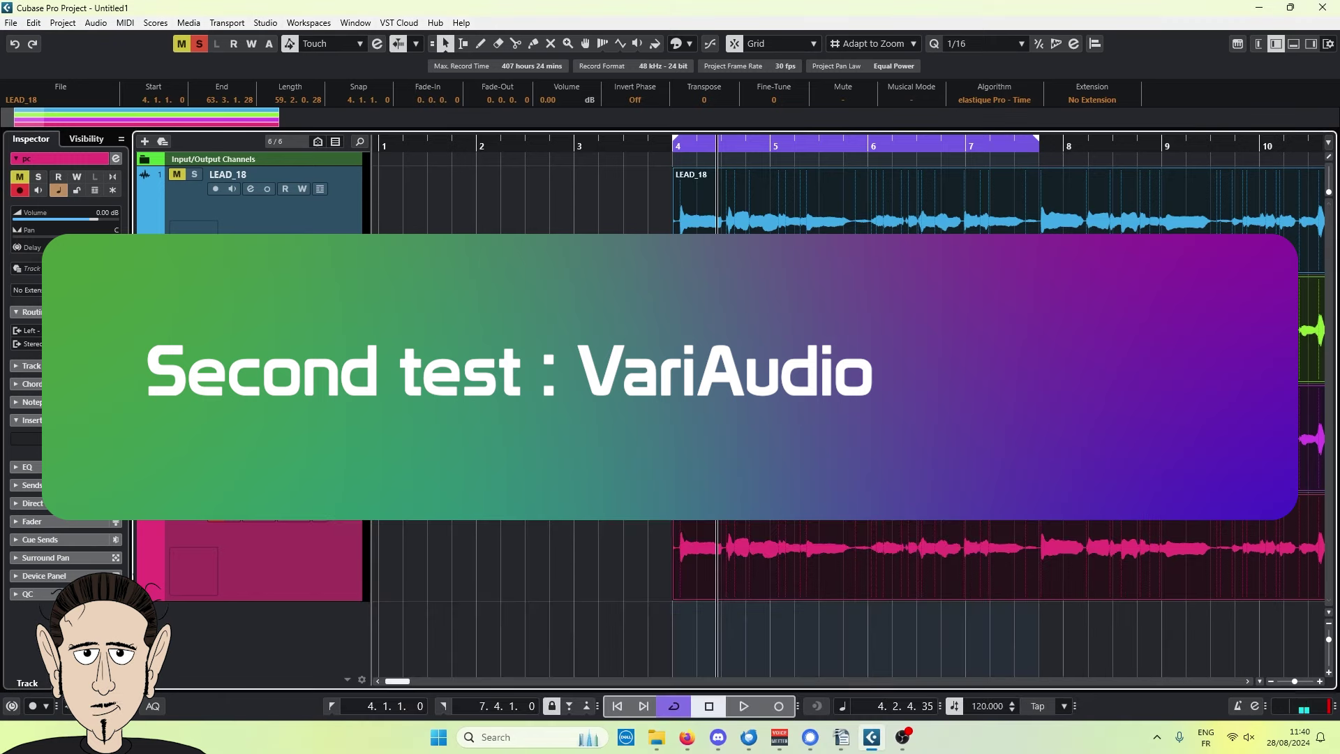
- Solo the va track instead of md and turn on VariAudio editing for its event in the editor
click(194, 284)
click(196, 391)
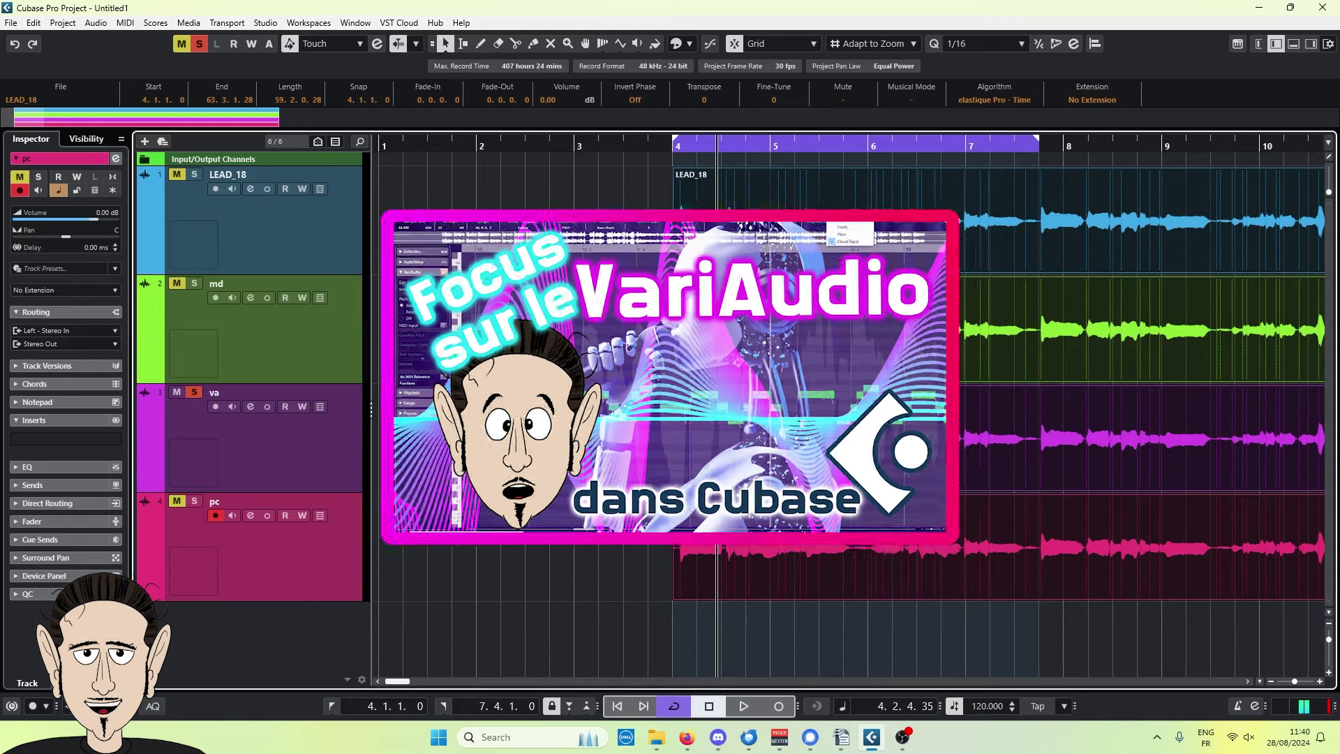
click(1295, 47)
click(18, 215)
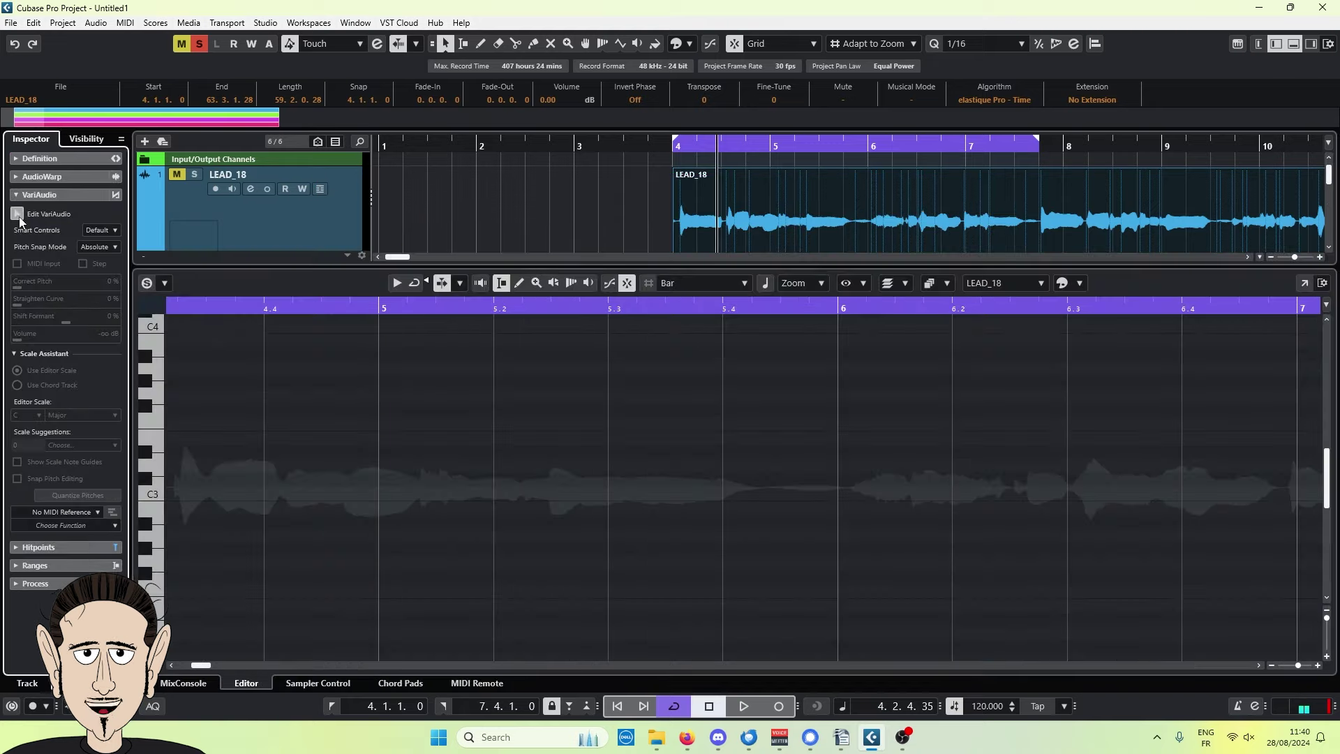
- Select all VariAudio segments of the va event and set Shift Formant to -67 % during playback
scroll(530, 194, down, 5)
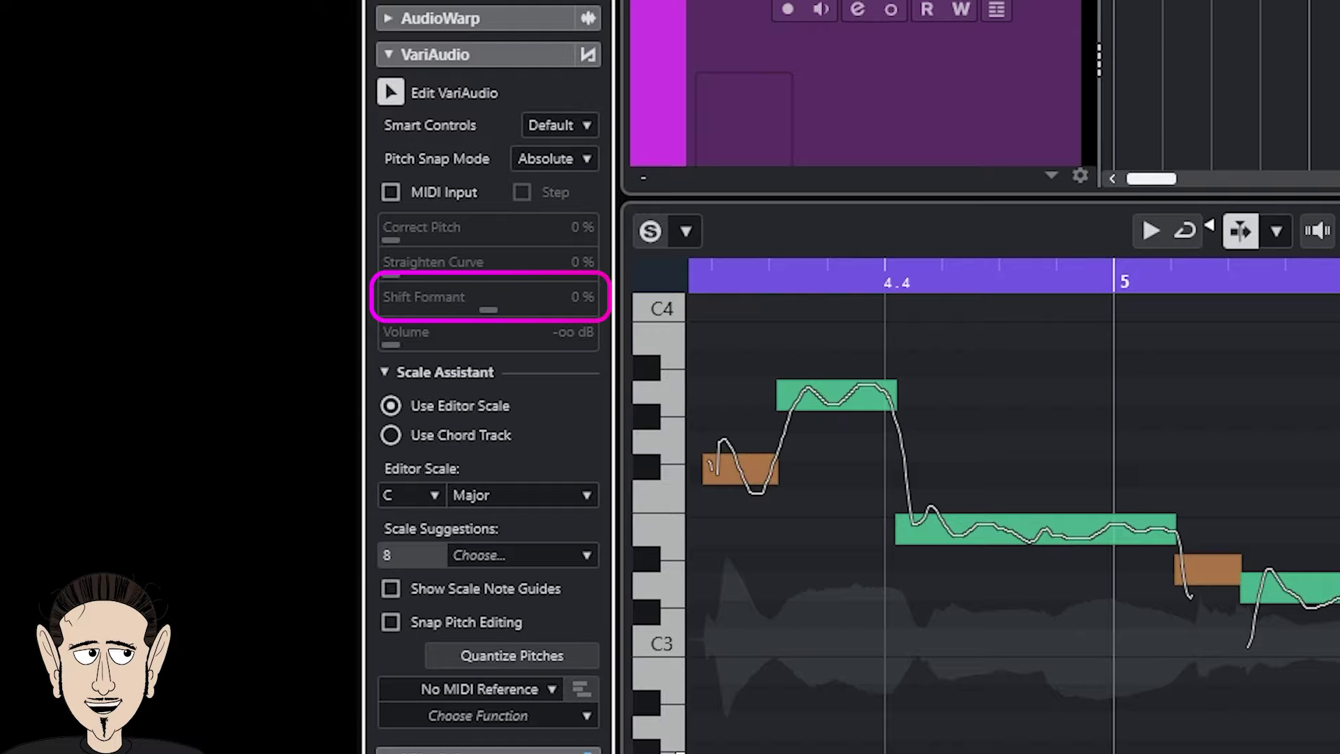
key(ctrl+a)
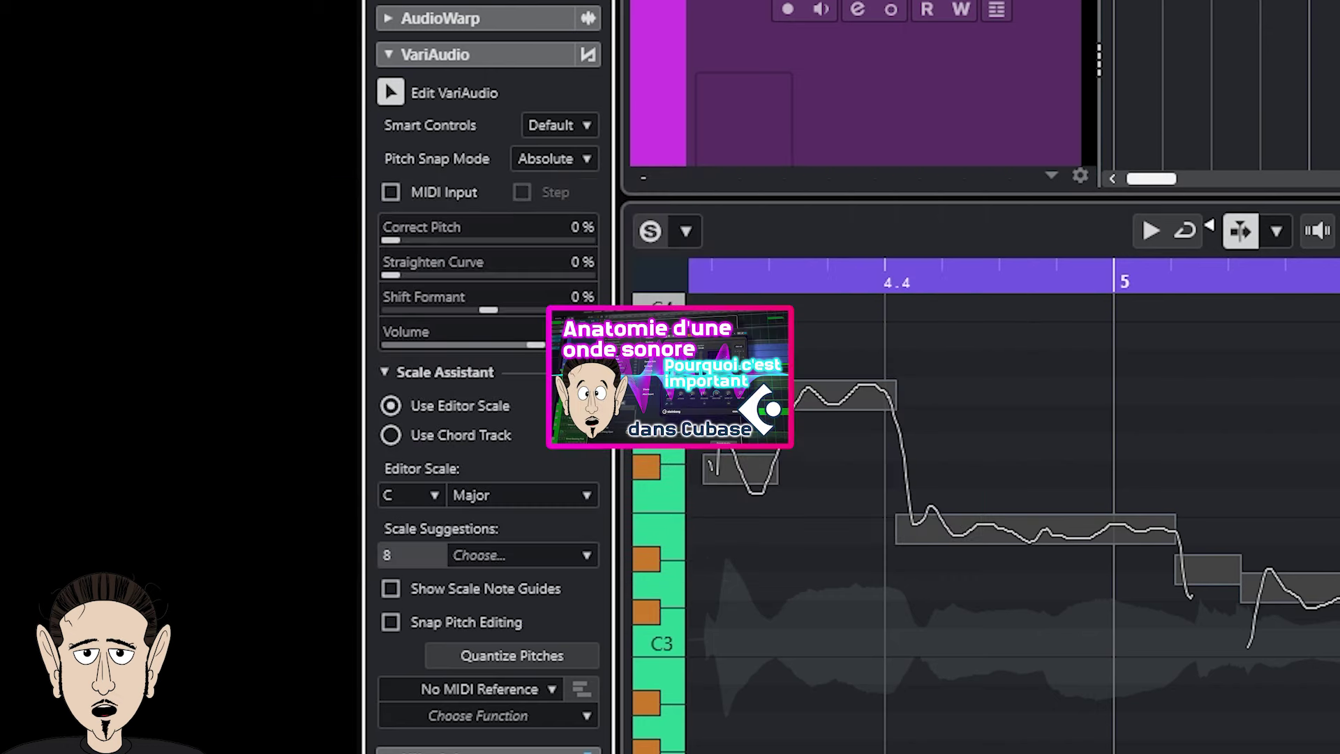
key(space)
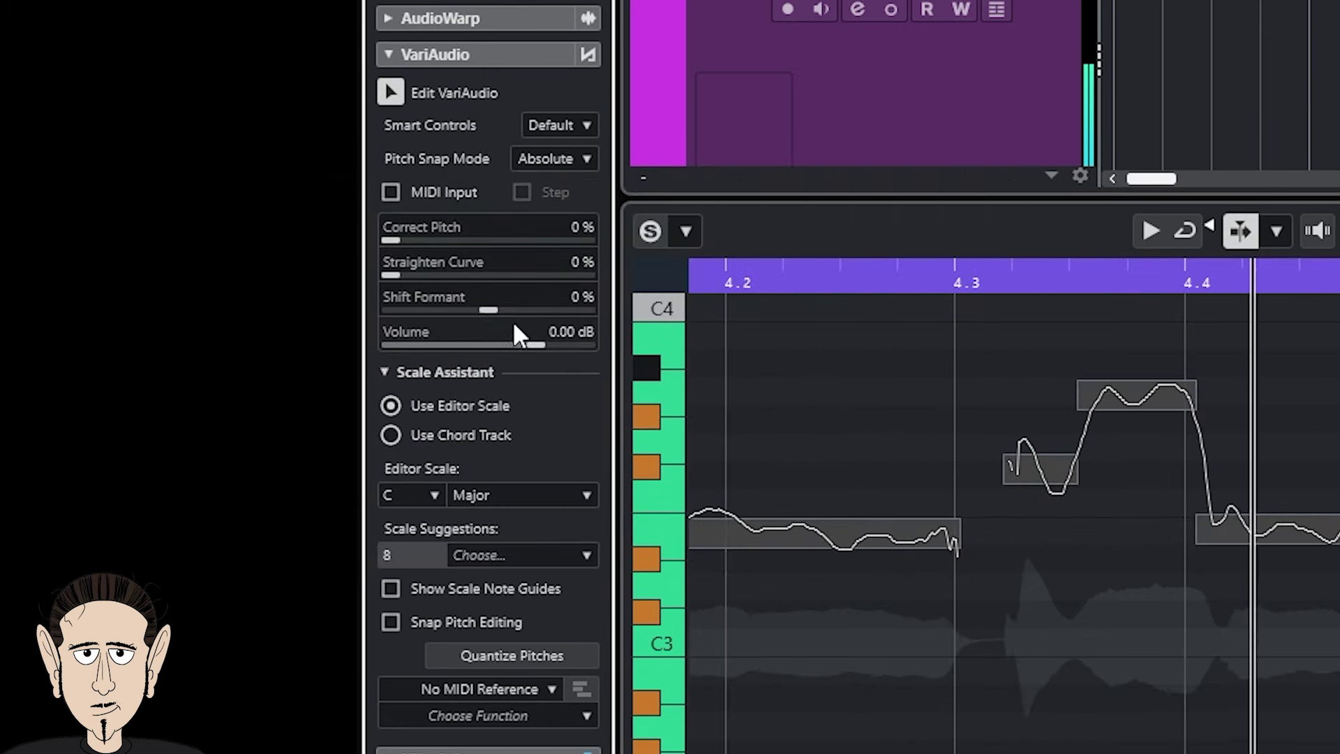
drag(491, 309, 425, 322)
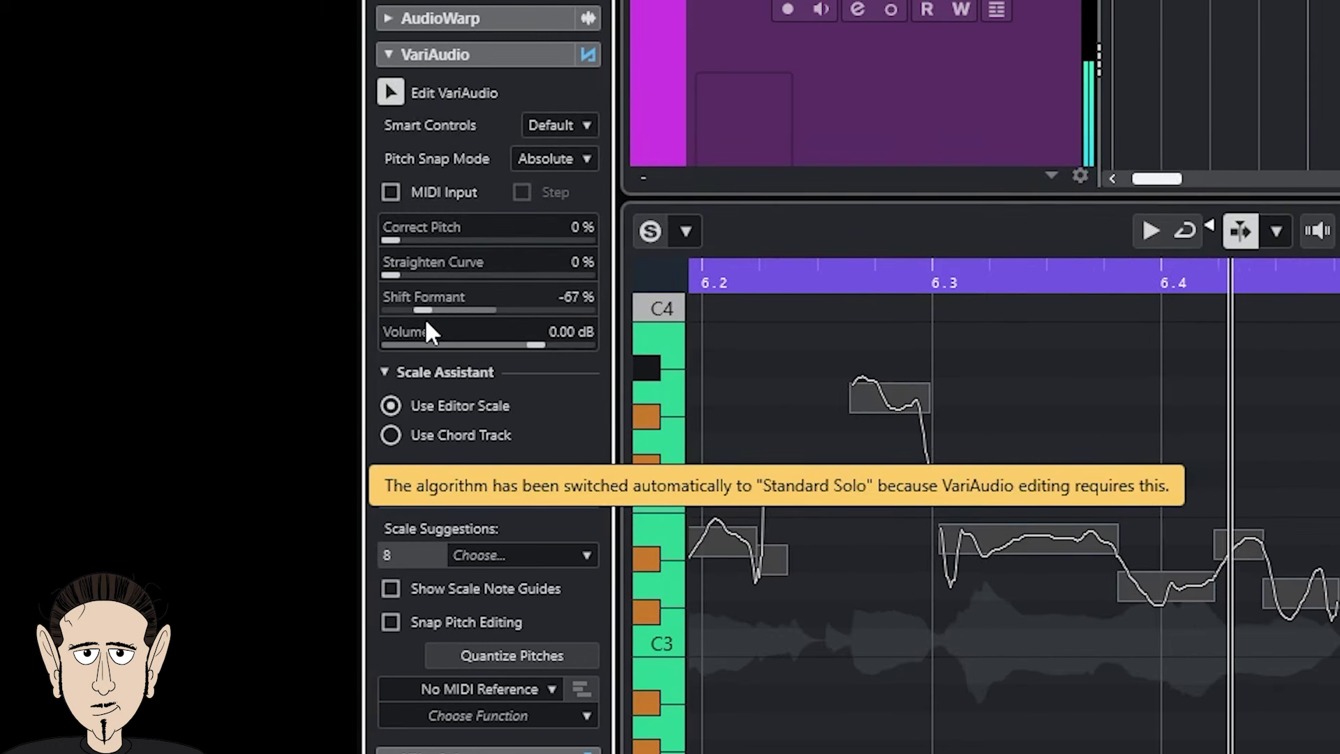
key(space)
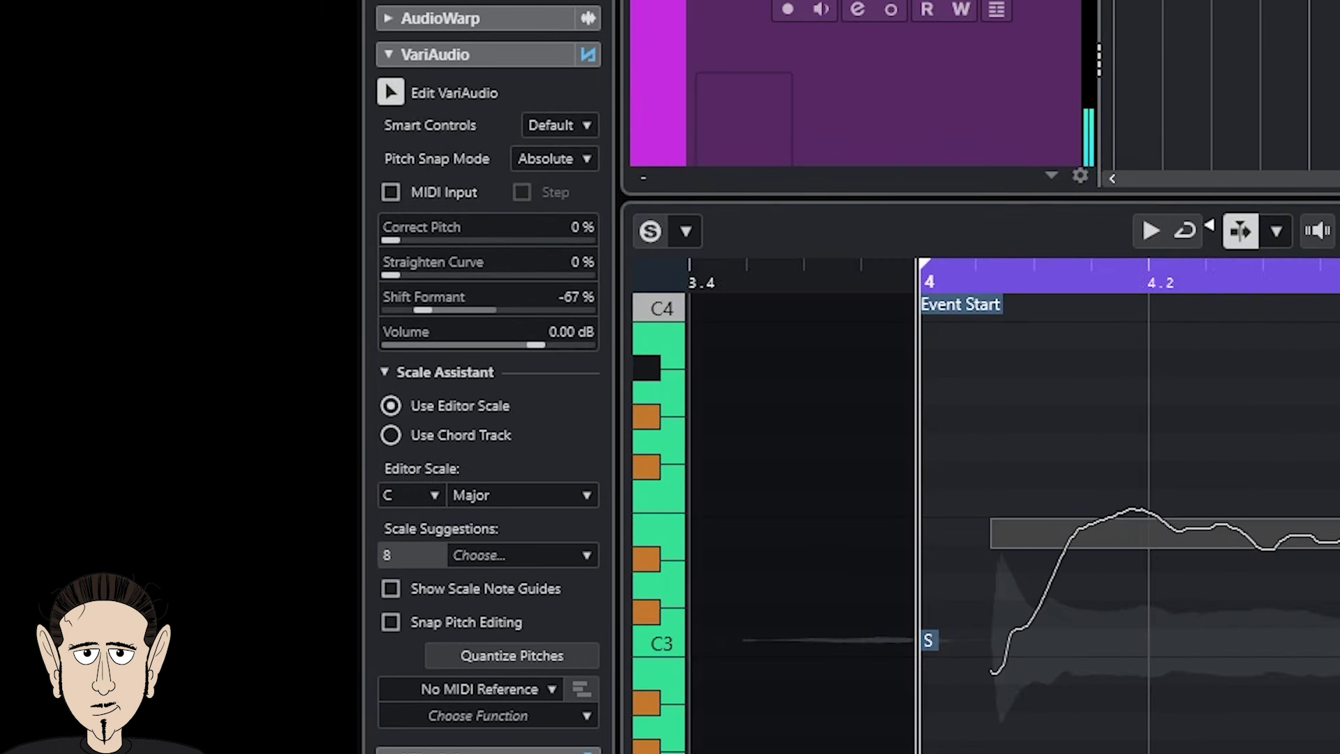
- Play the va event and try a Shift Formant of -100 % on all its VariAudio segments
click(1035, 469)
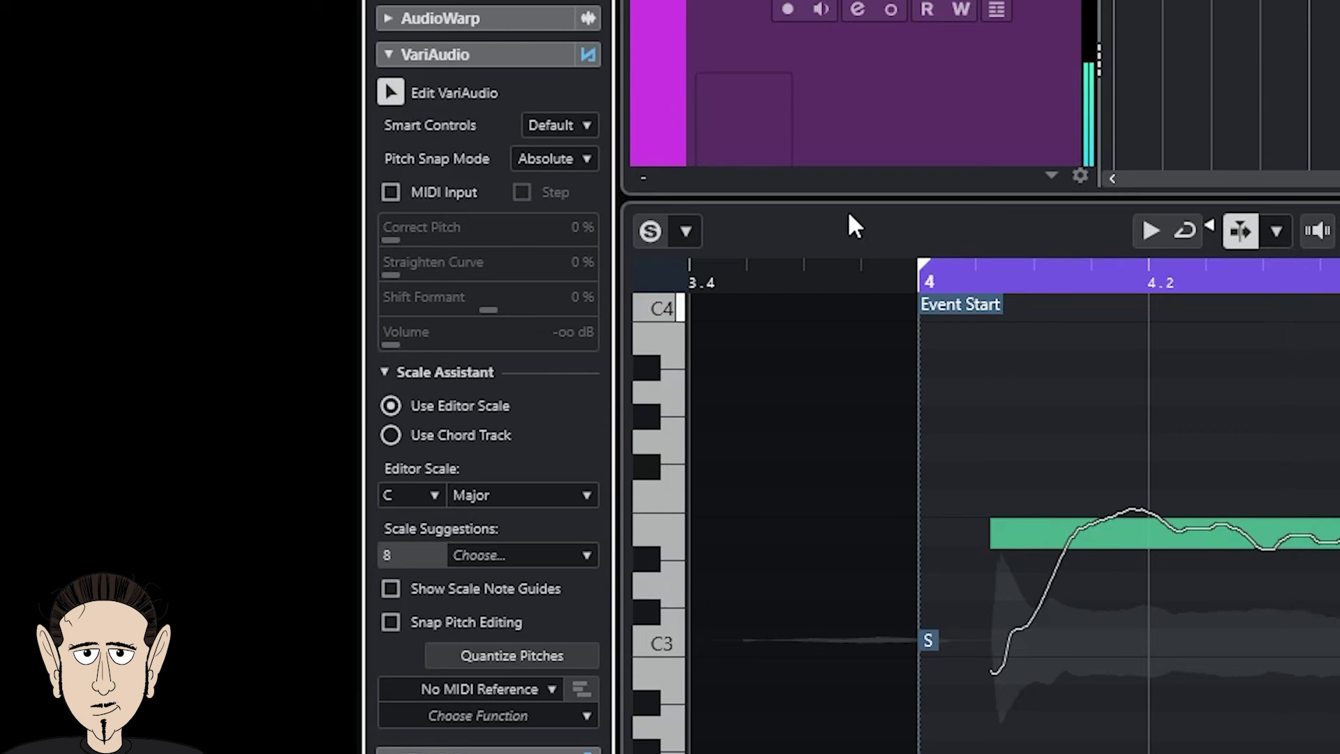
key(space)
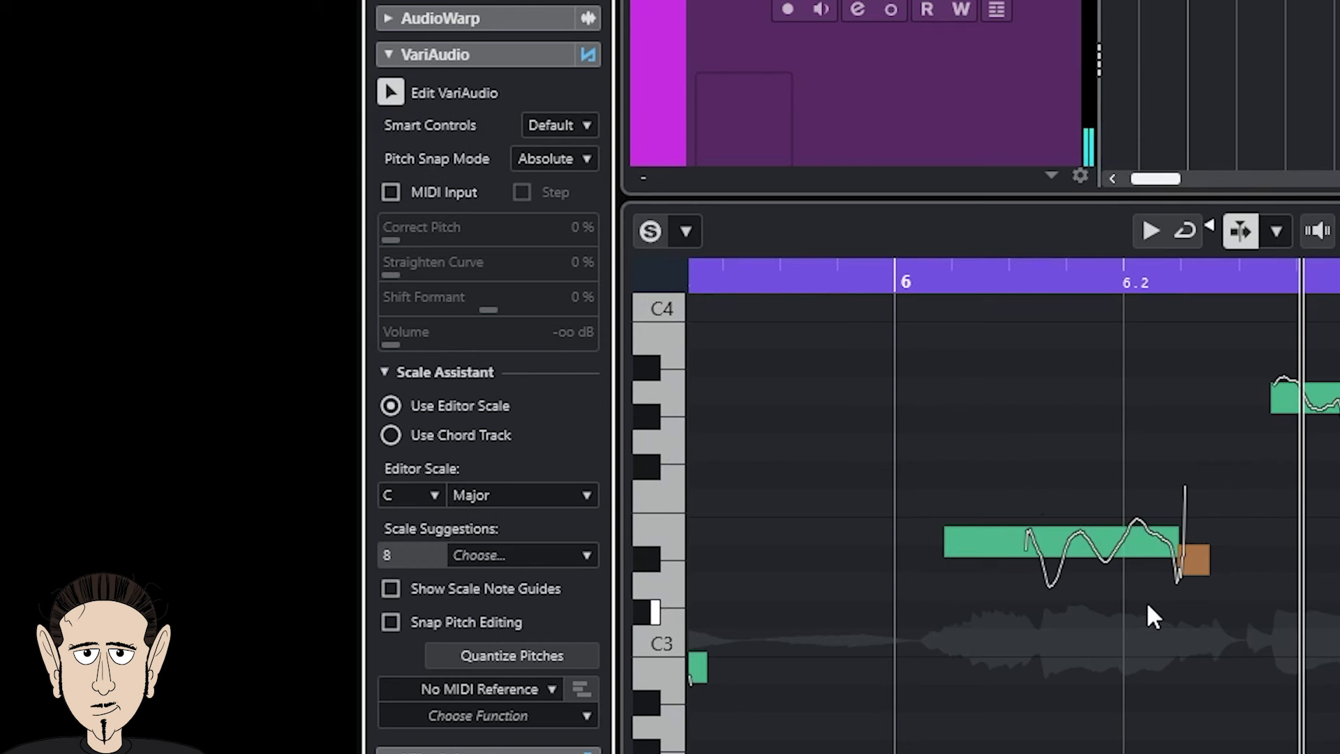
key(ctrl+a)
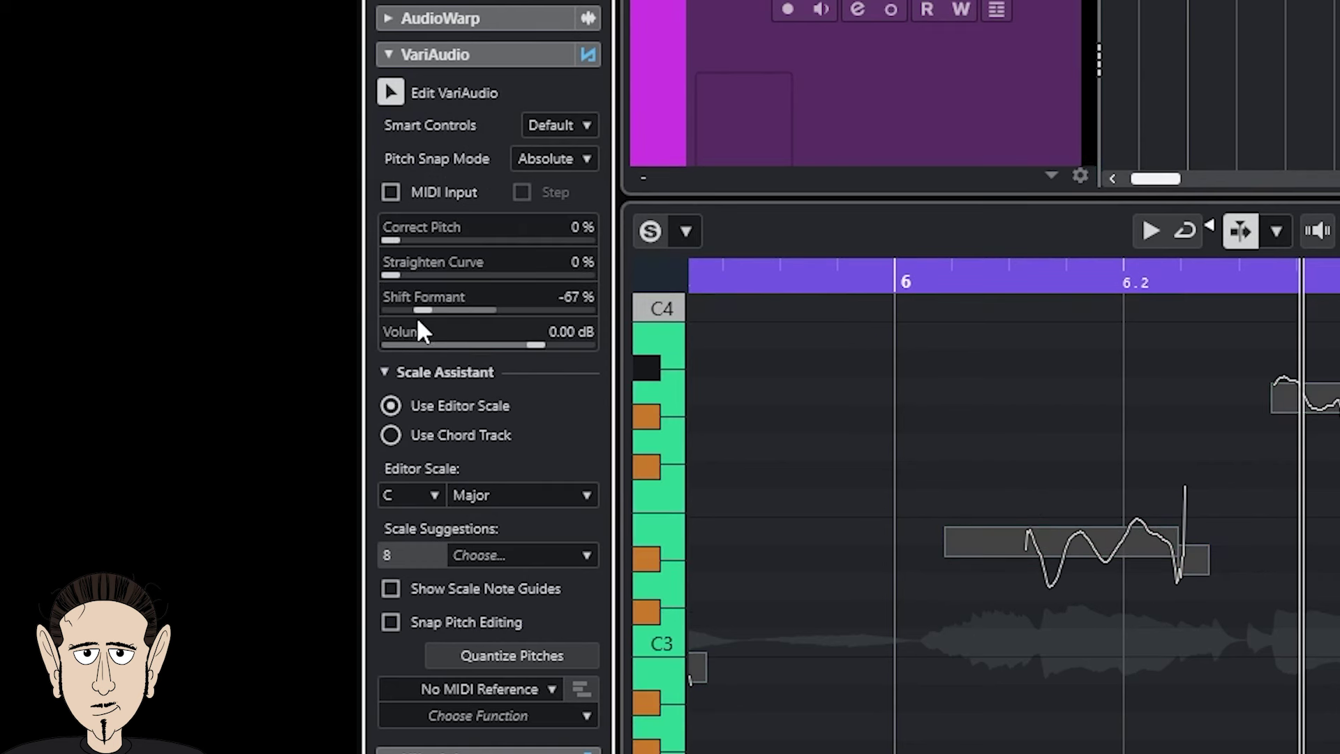
drag(423, 309, 391, 312)
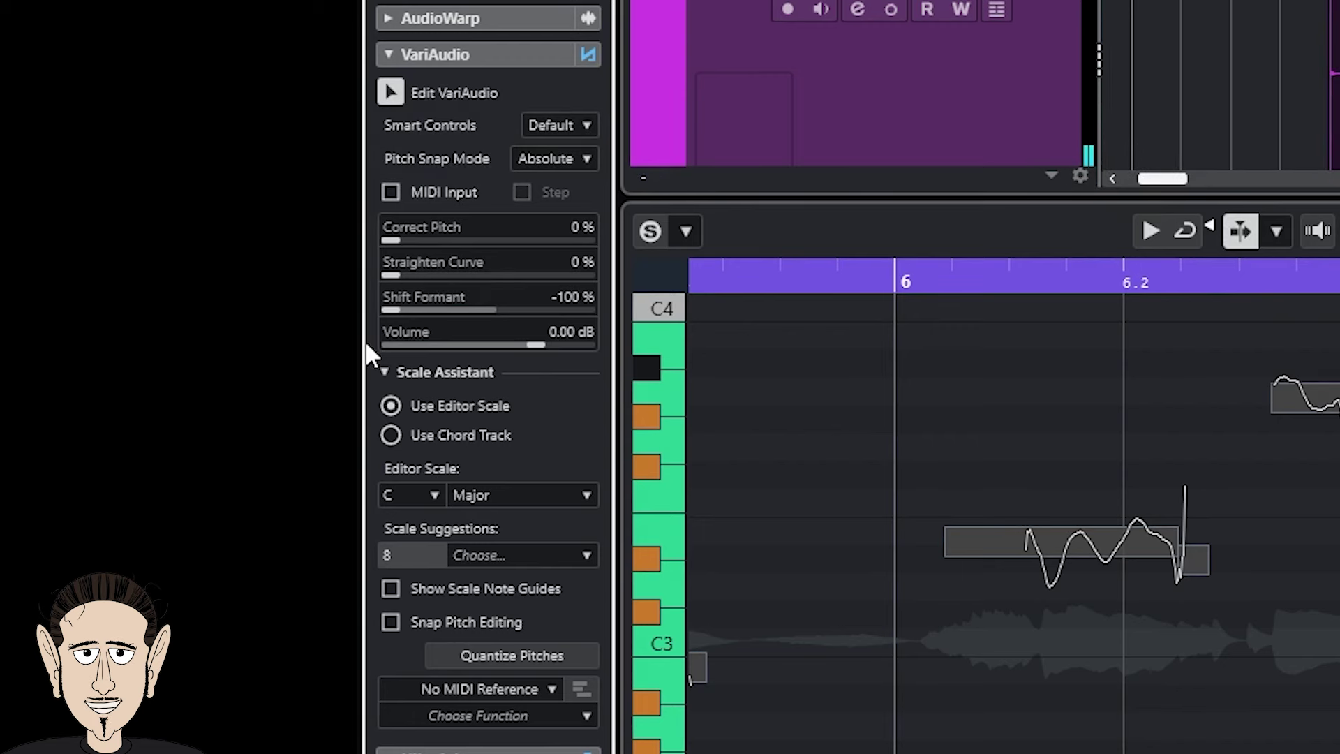
click(566, 299)
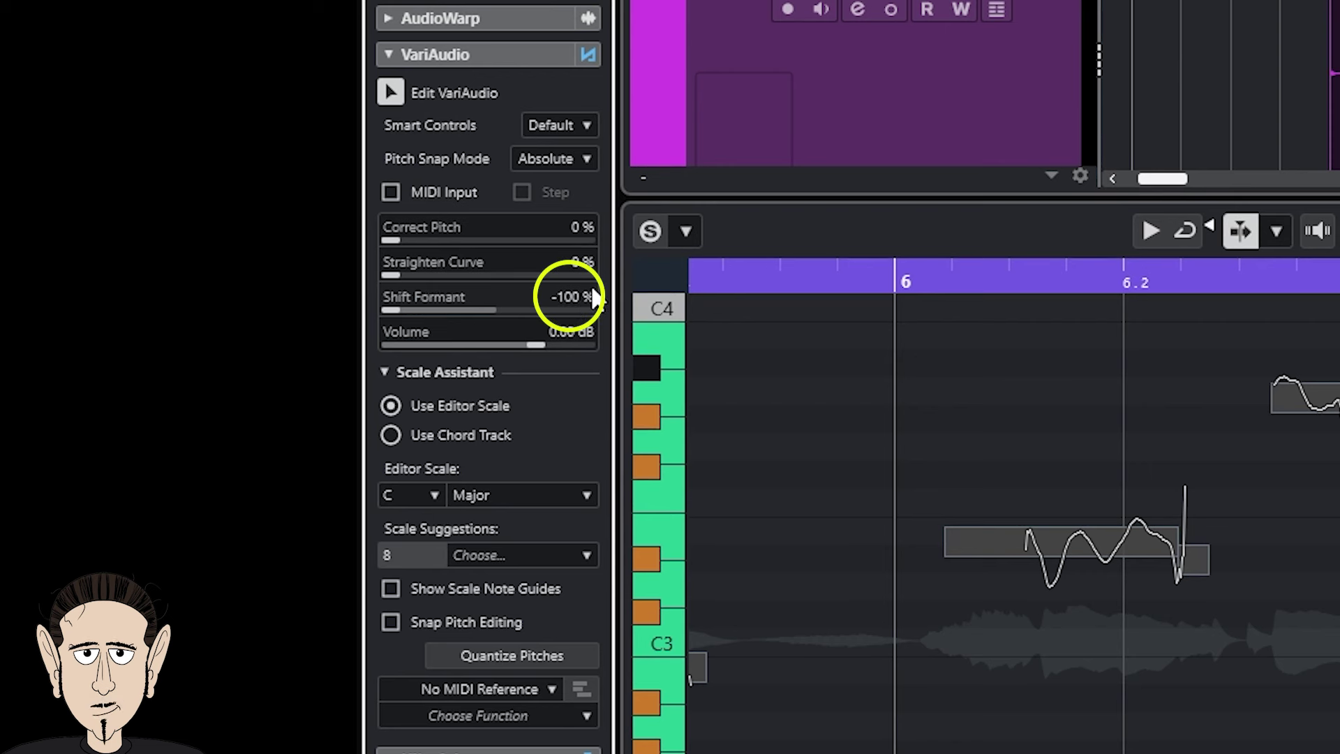
drag(397, 312, 438, 312)
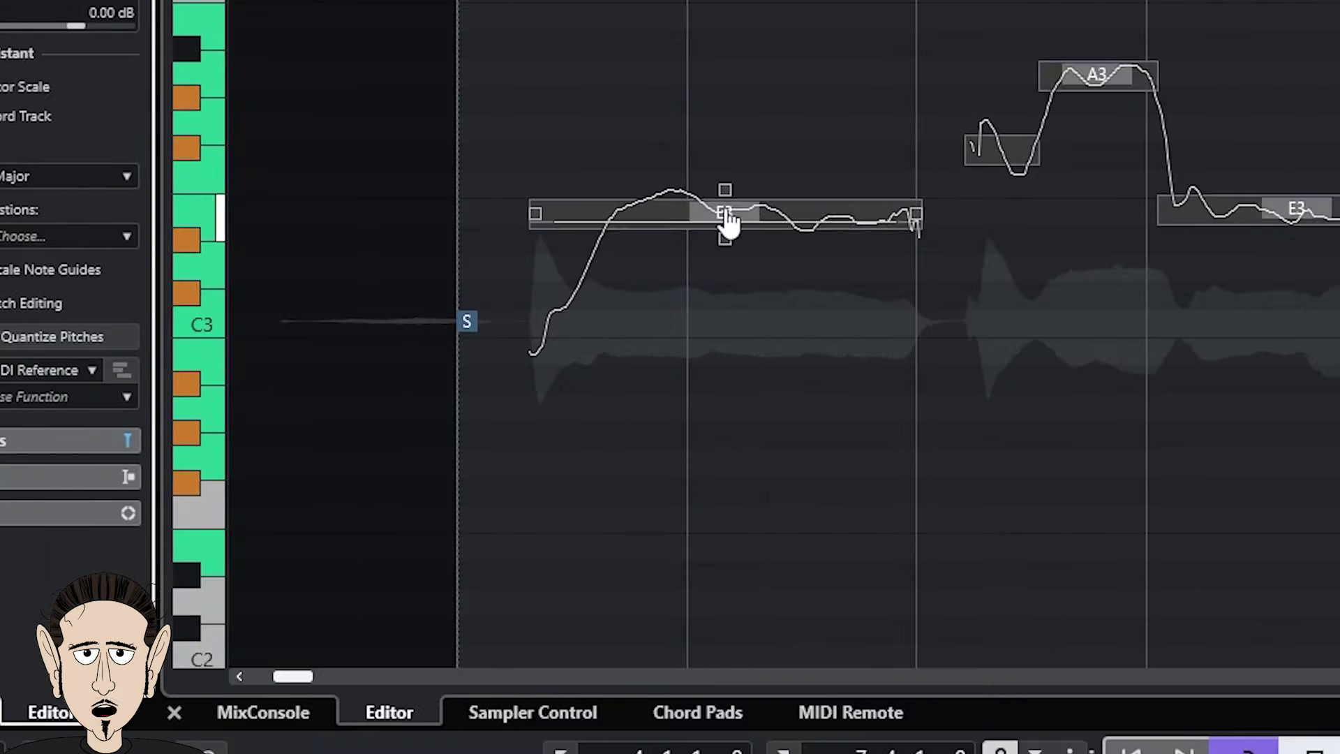
- Transpose all VariAudio segments of the va event down one octave, with the first one on E2
scroll(1180, 496, down, 1)
drag(766, 148, 764, 306)
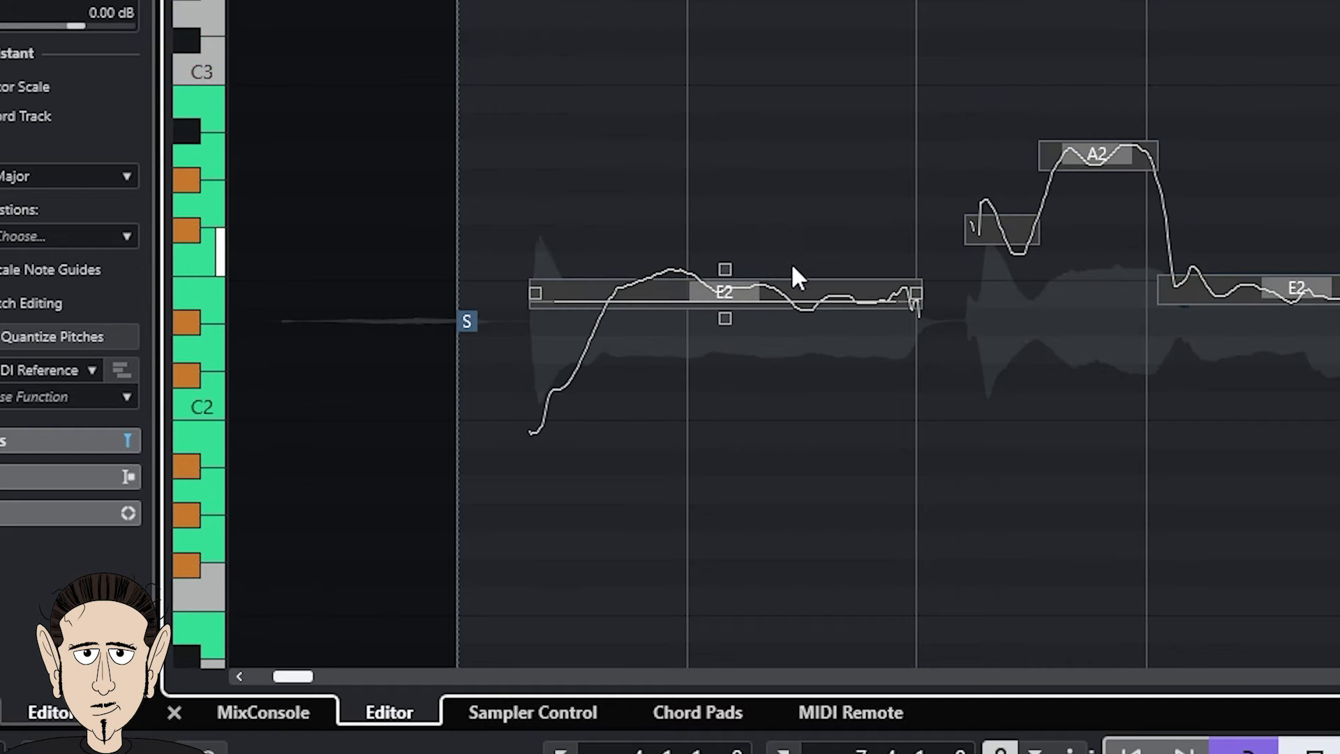
click(428, 291)
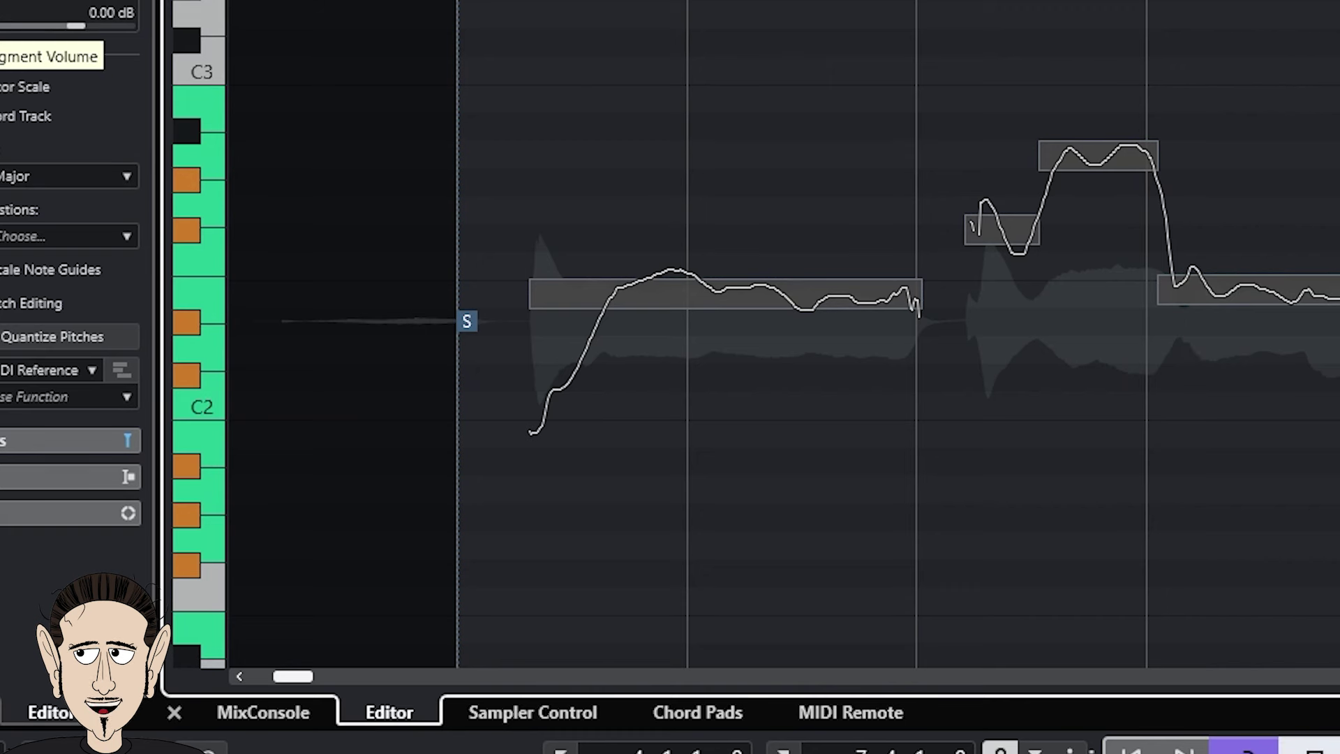
mouse_move(475, 269)
mouse_down()
mouse_move(466, 293)
mouse_move(479, 286)
mouse_up()
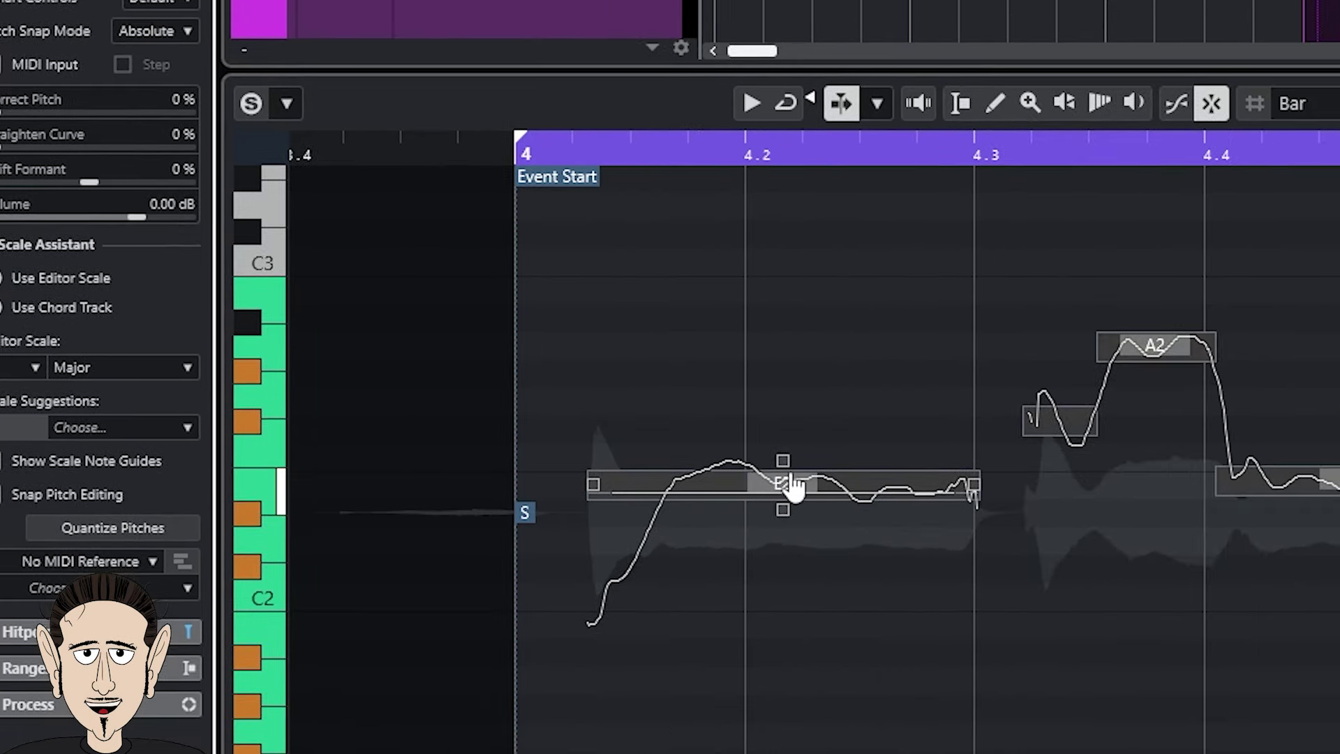
- Raise all VariAudio segments of the va event by four semitones, putting the first one on G#2
key(ctrl+a)
drag(758, 494, 783, 369)
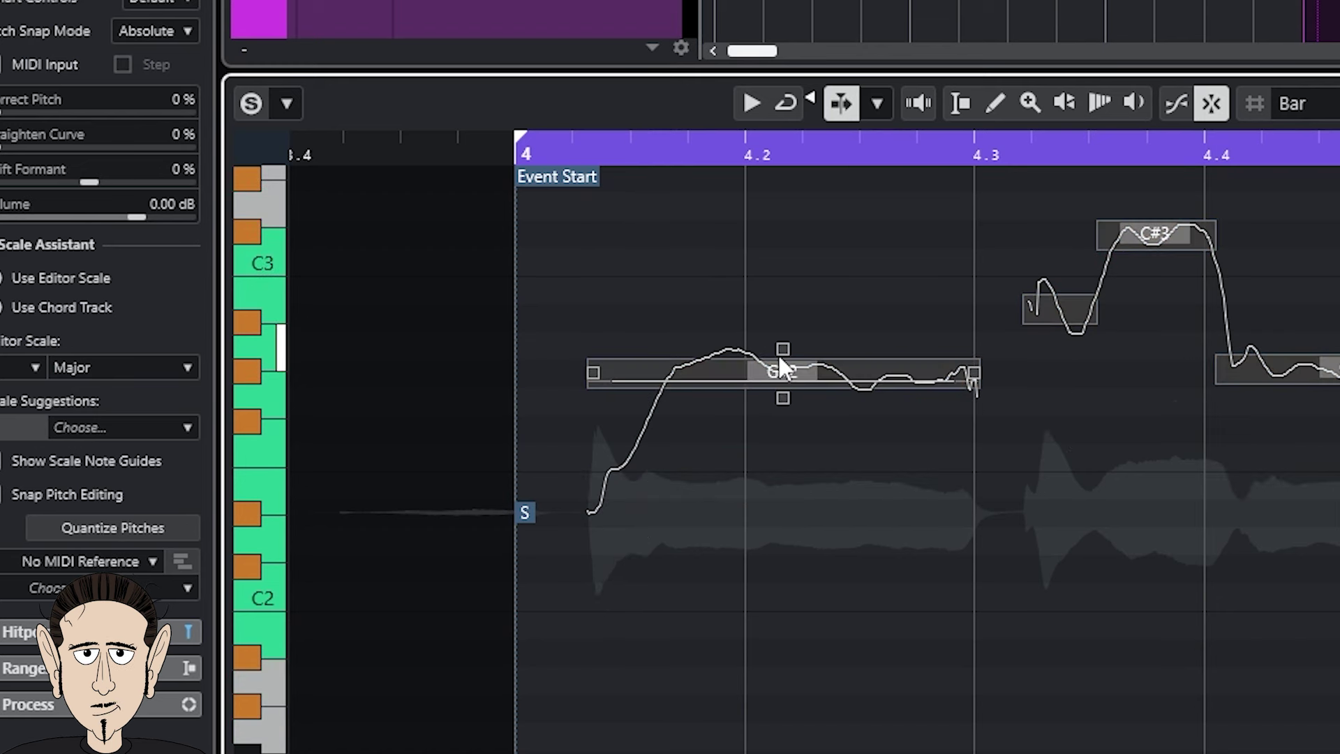
drag(41, 175, 35, 194)
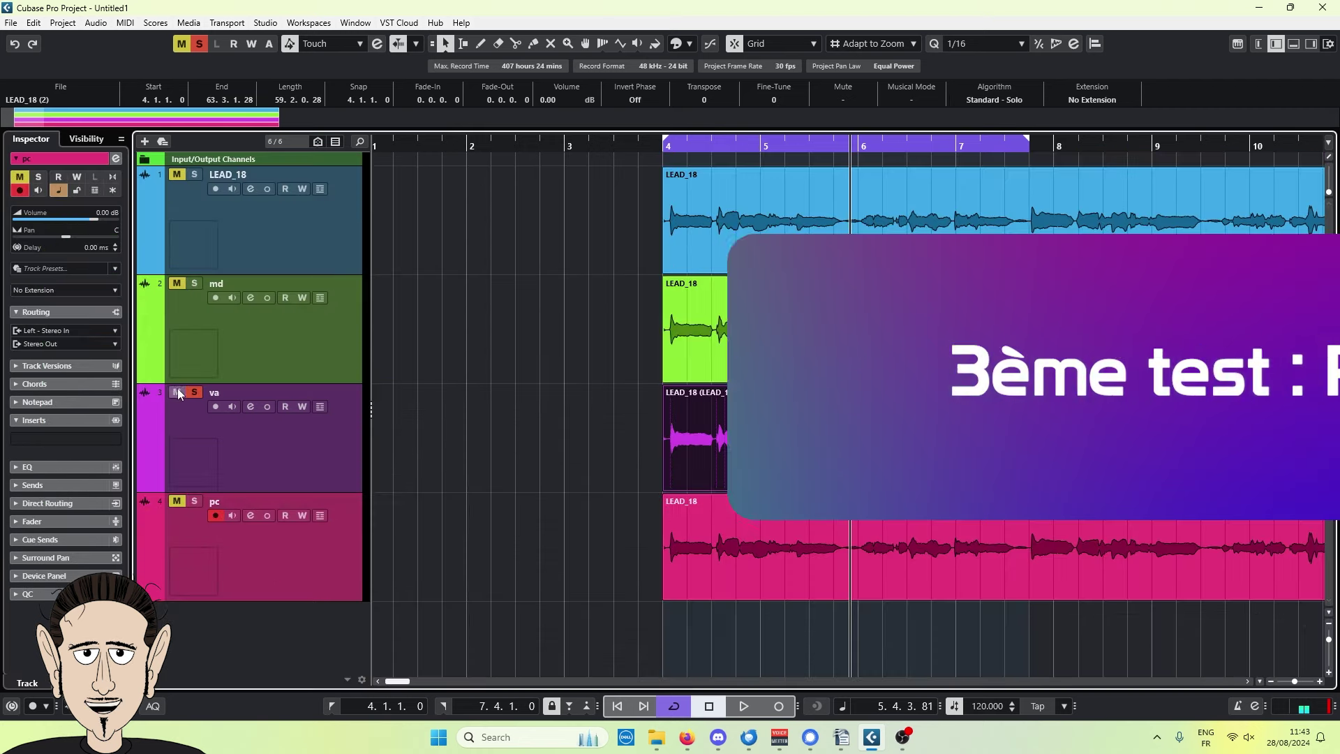
- Solo the pc track and insert the Pitch Correct effect on it
click(196, 503)
click(320, 583)
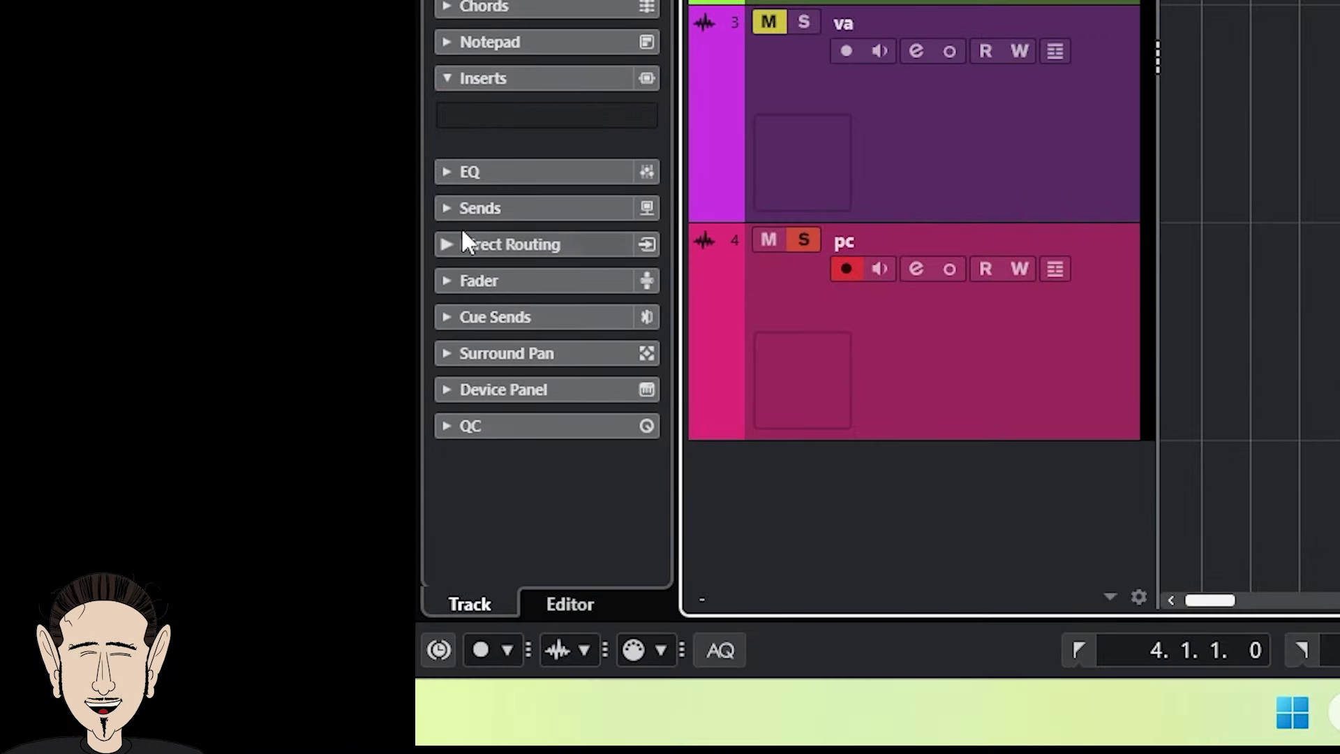
click(468, 117)
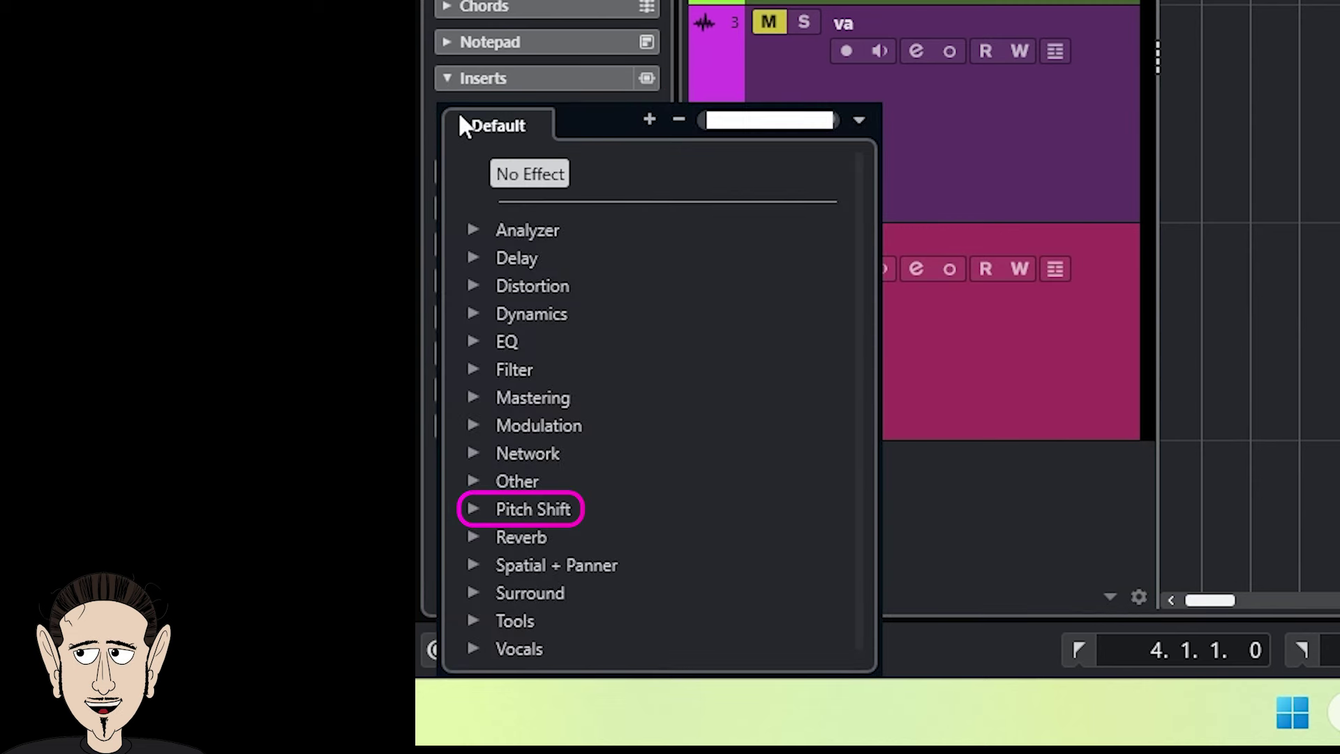
click(475, 509)
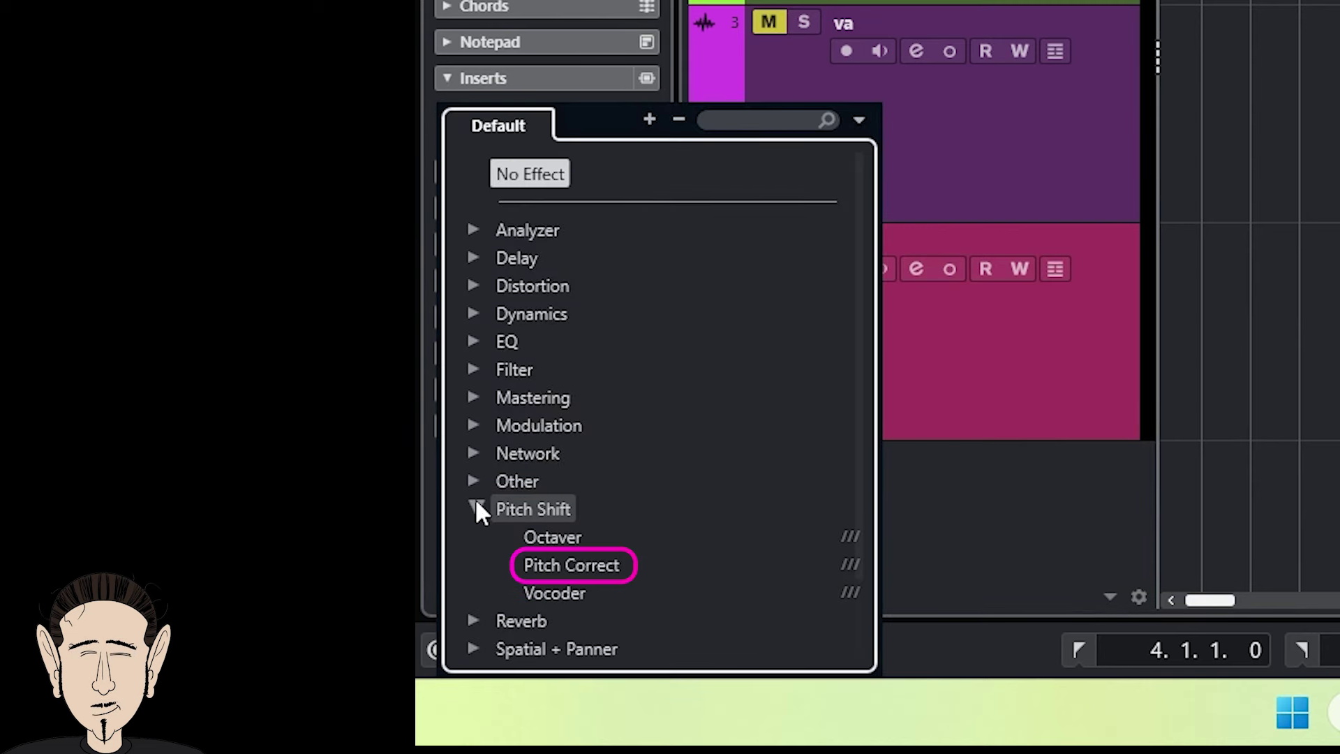
click(574, 567)
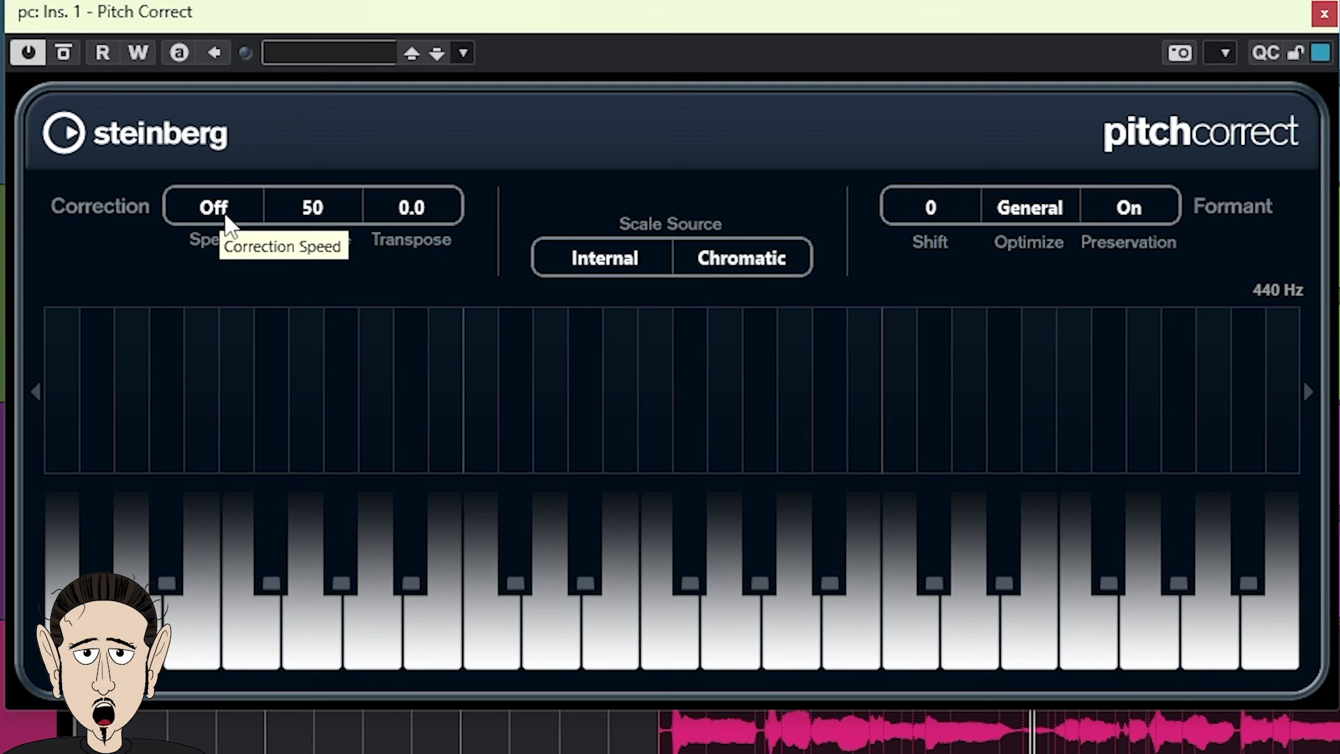
- In Pitch Correct, set the correction Speed and Tolerance to 100 and Transpose to -12
drag(224, 213, 224, 206)
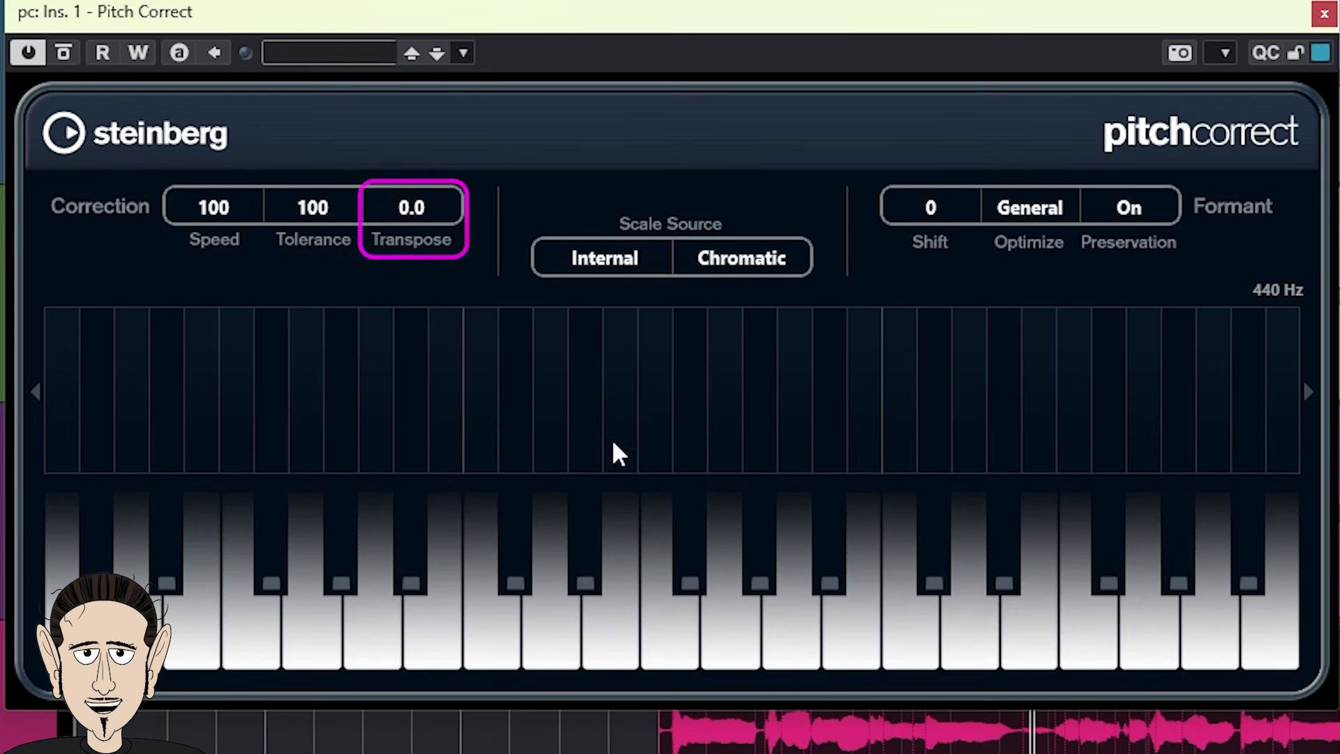
double_click(410, 208)
text(-12)
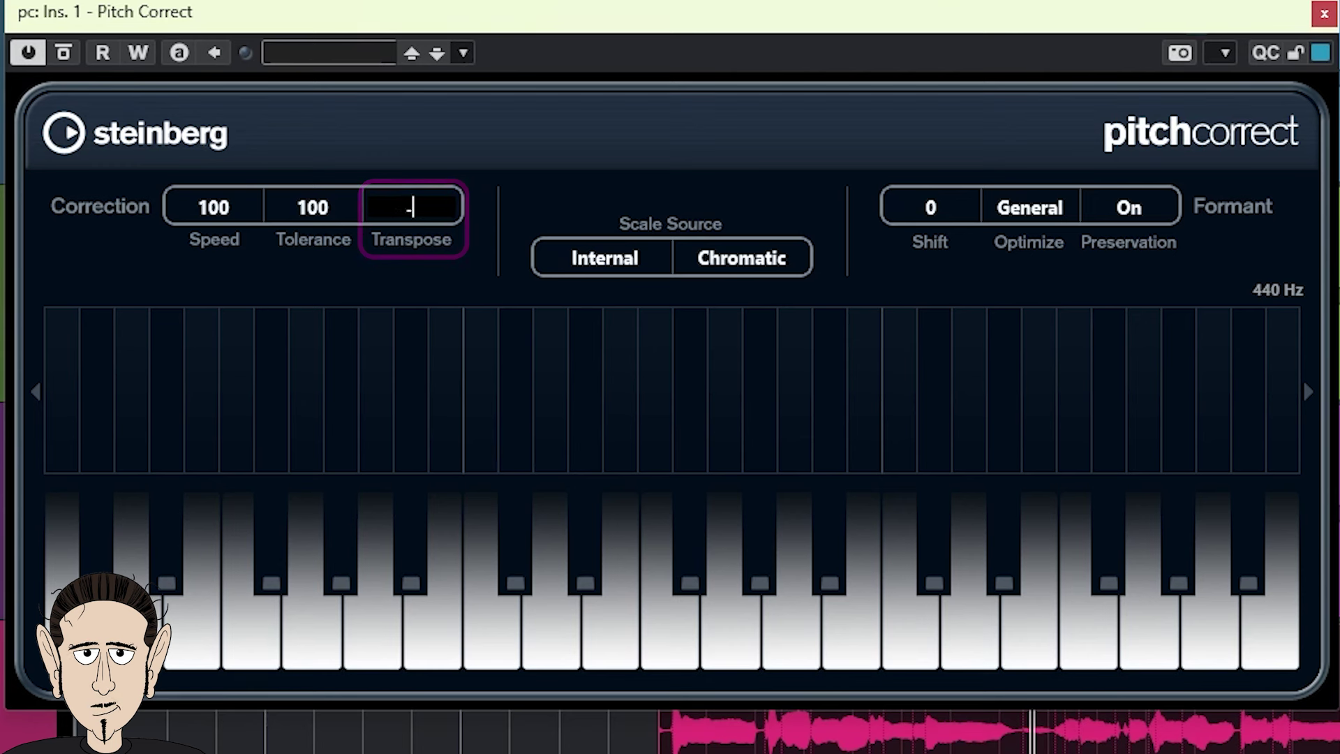
key(Return)
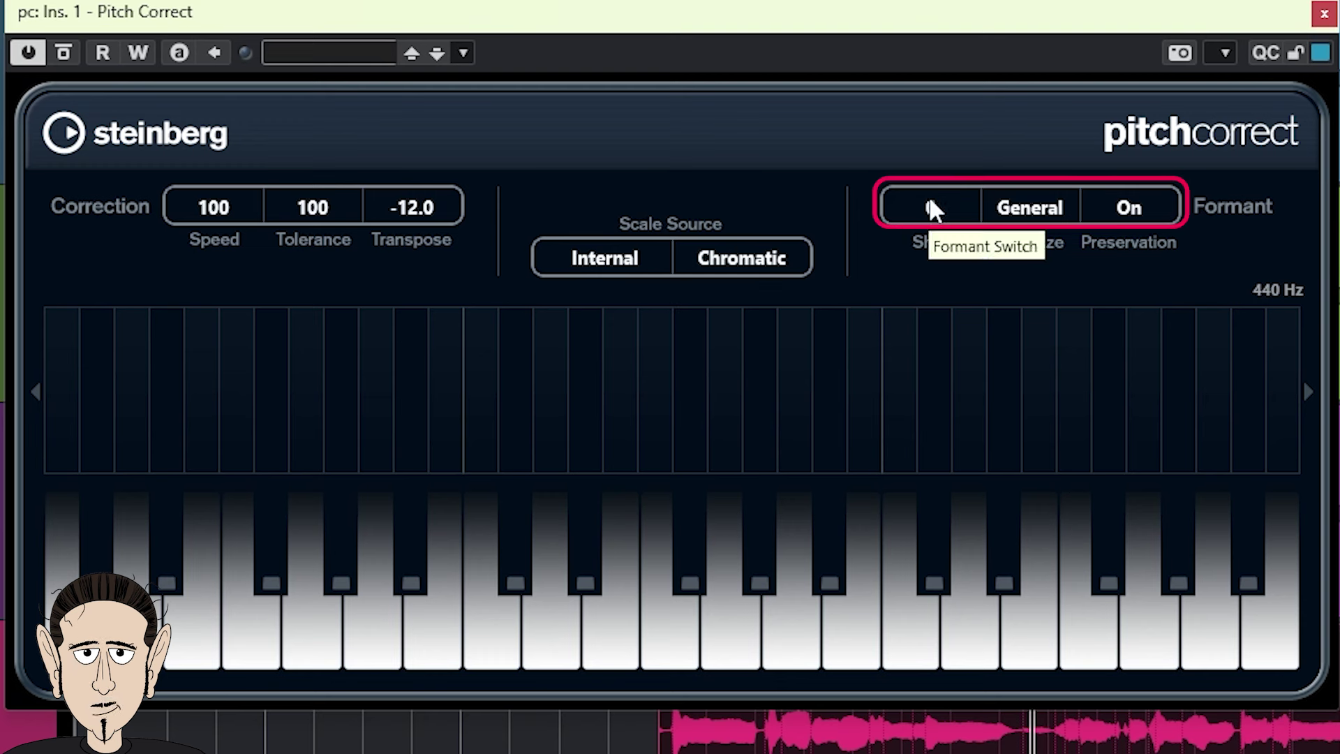
- Play the pc track through Pitch Correct and switch the correction Speed to Off
click(1033, 204)
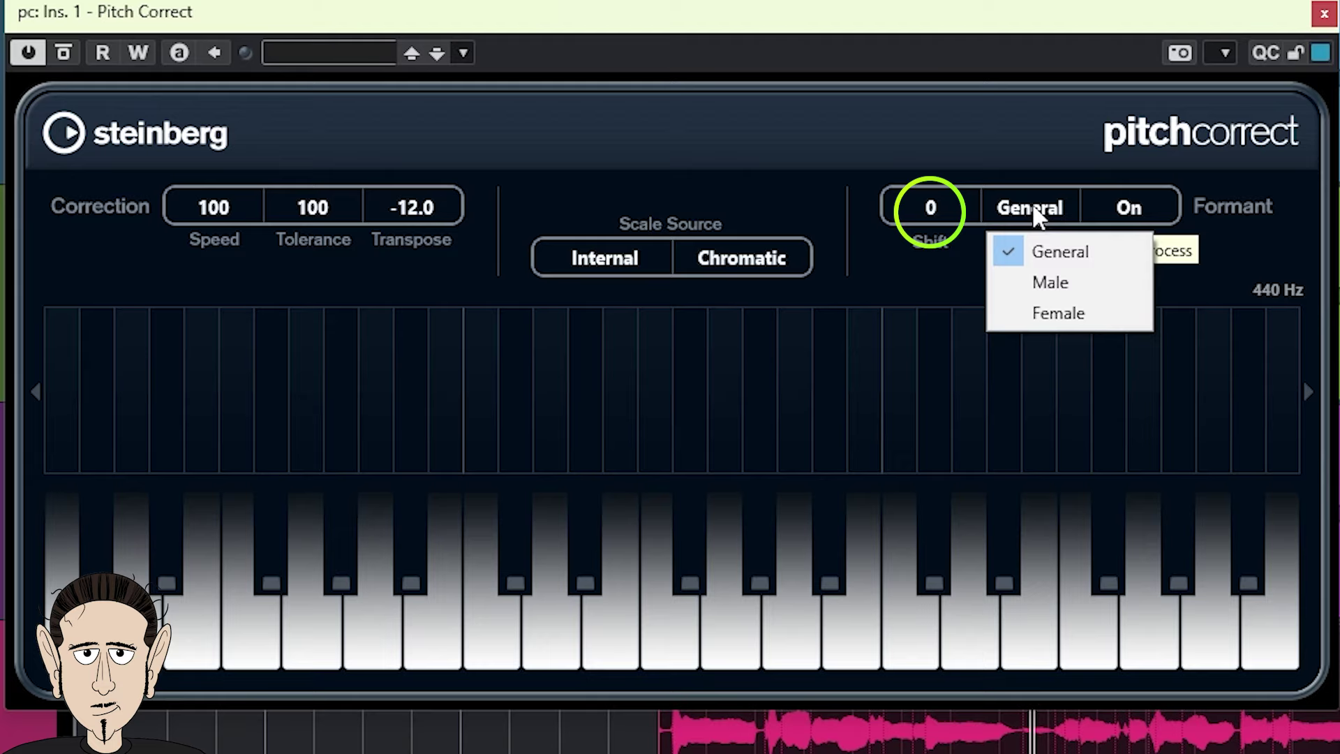
click(1035, 210)
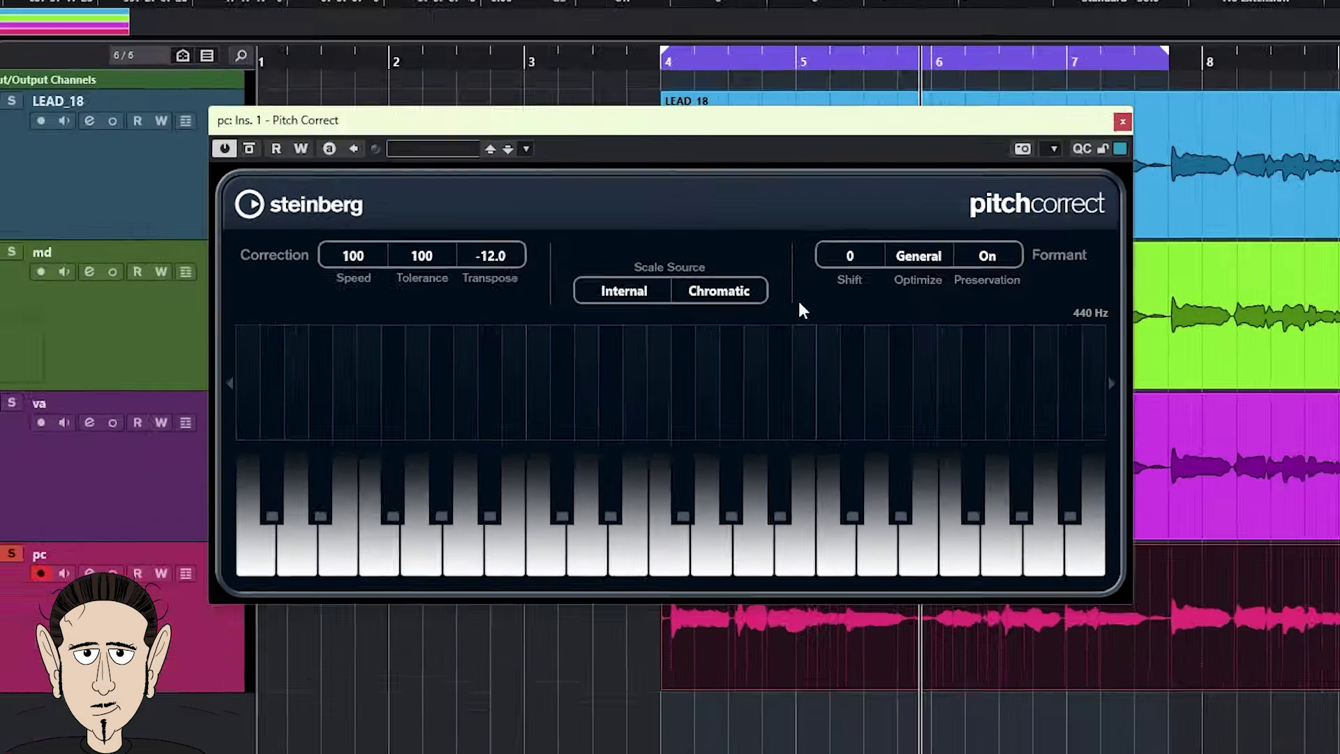
key(space)
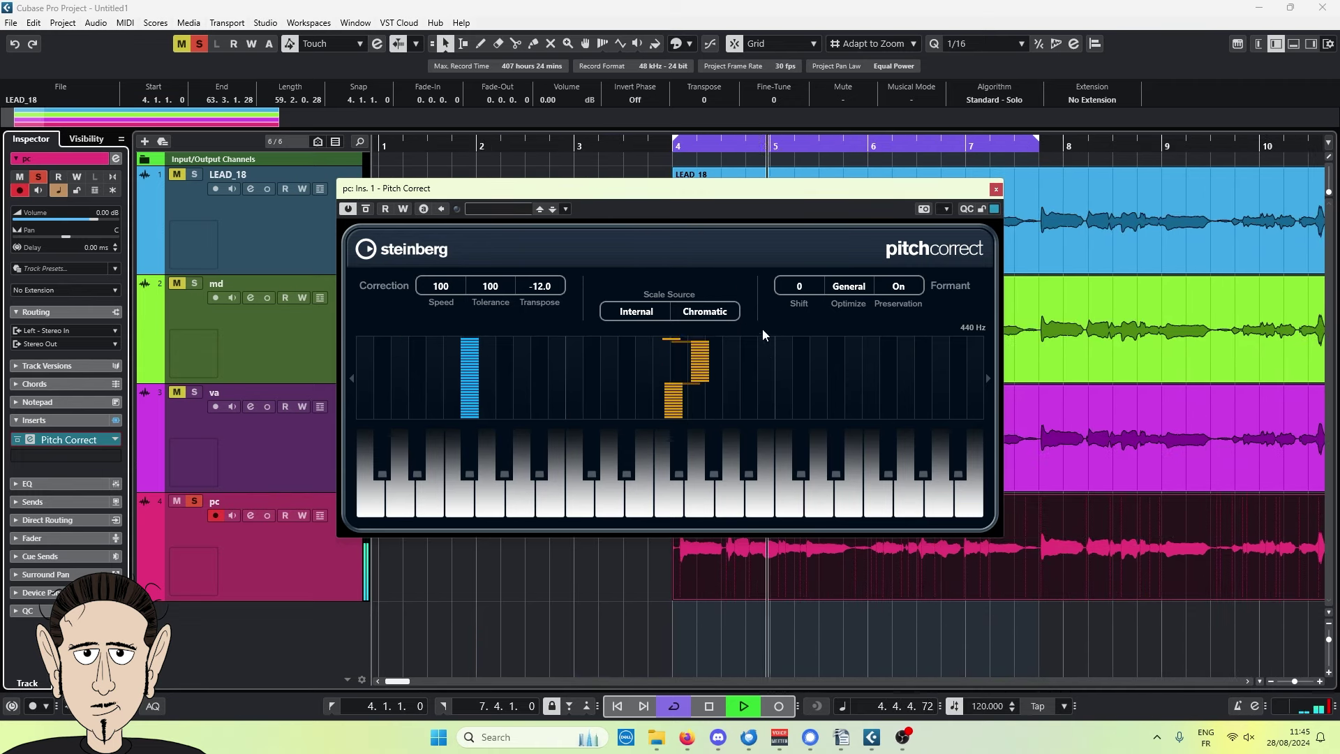
key(space)
ctrl+click(442, 293)
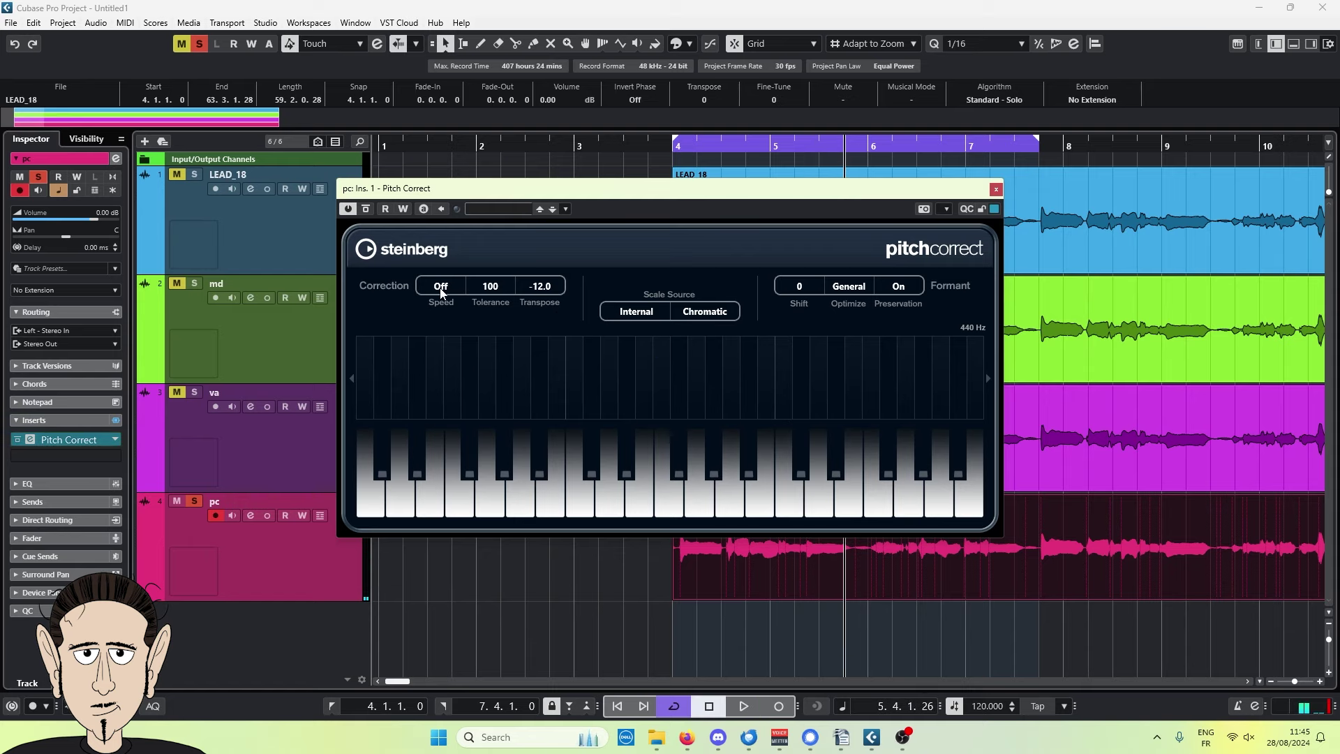
key(space)
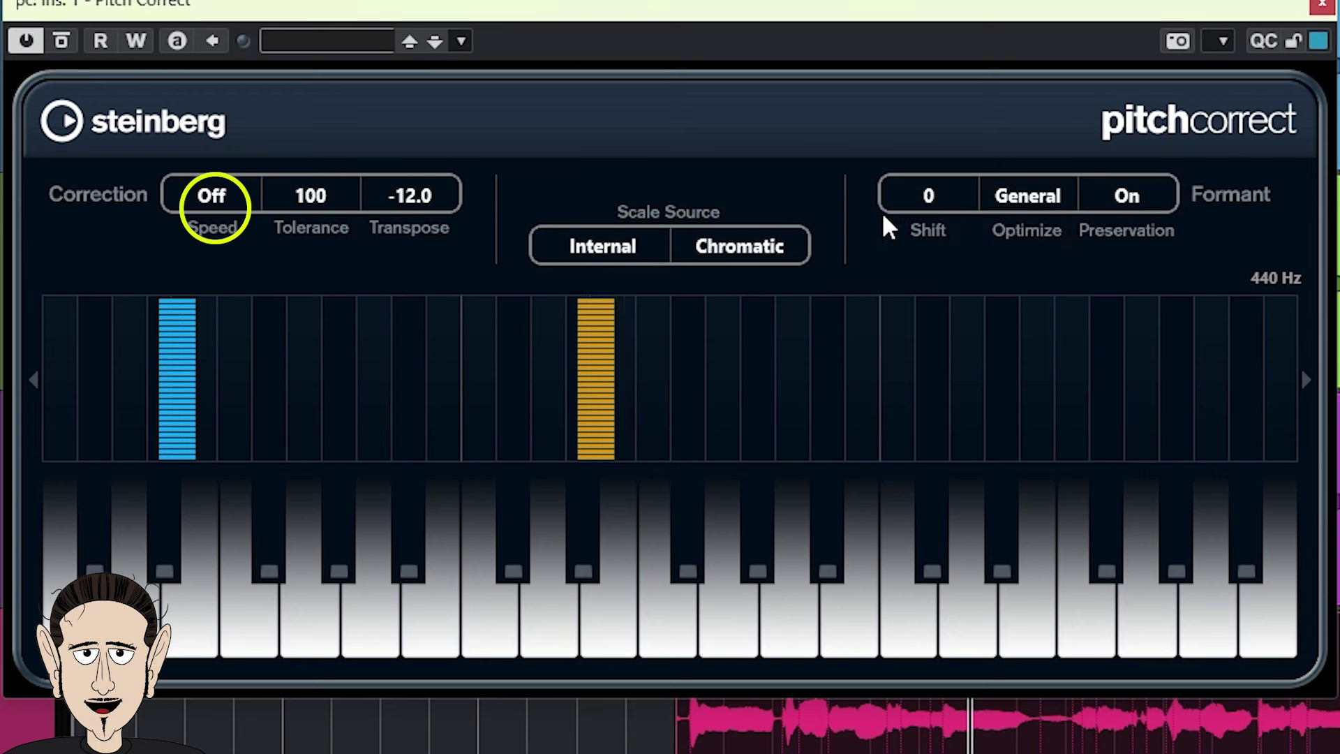
- Set the Pitch Correct formant Shift to -12 and try the Male setting for Optimize during playback
double_click(935, 194)
text(-12)
key(Return)
click(1033, 201)
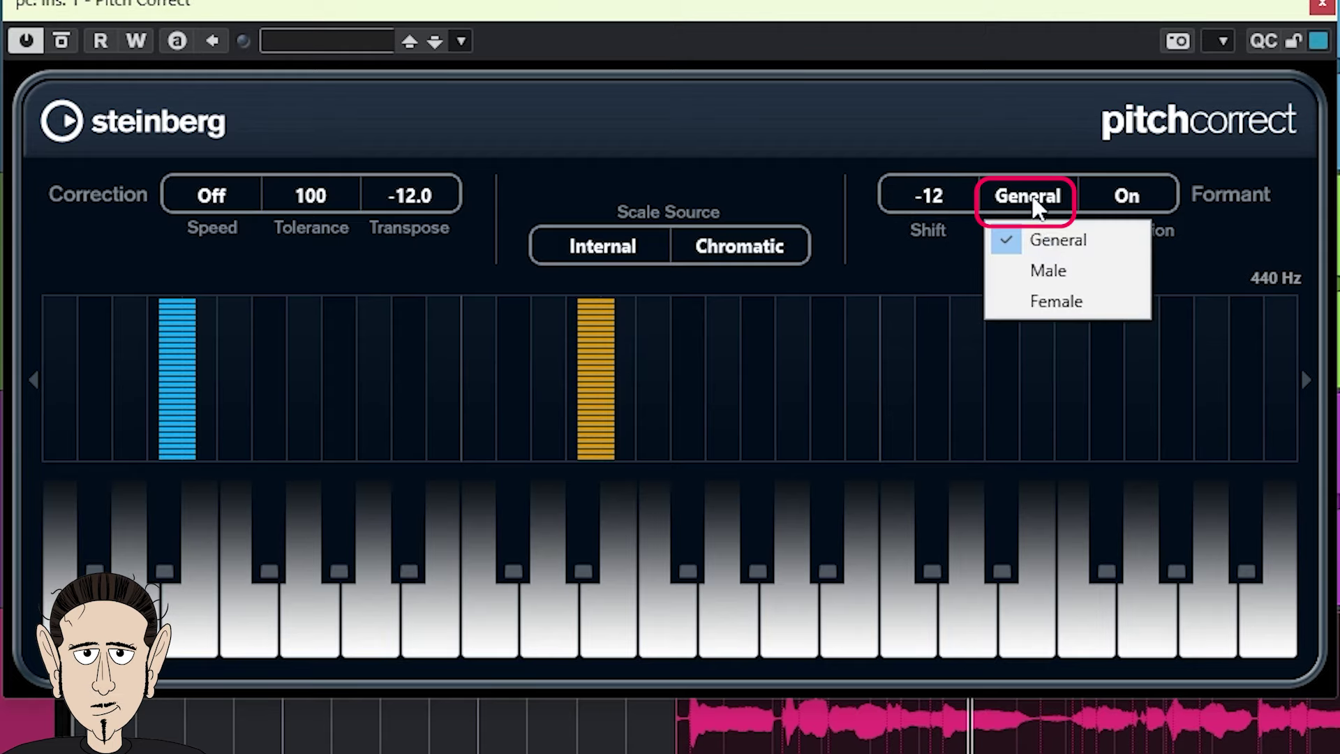
click(1050, 272)
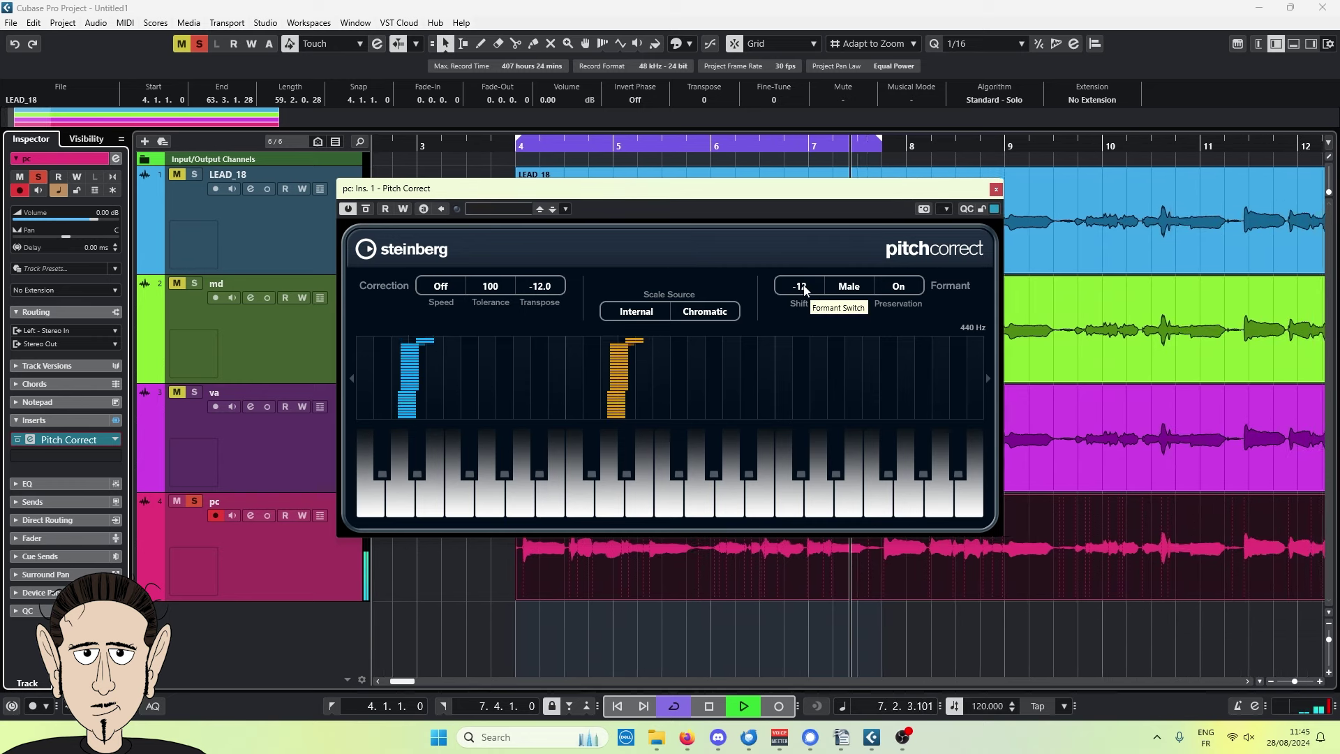
click(864, 291)
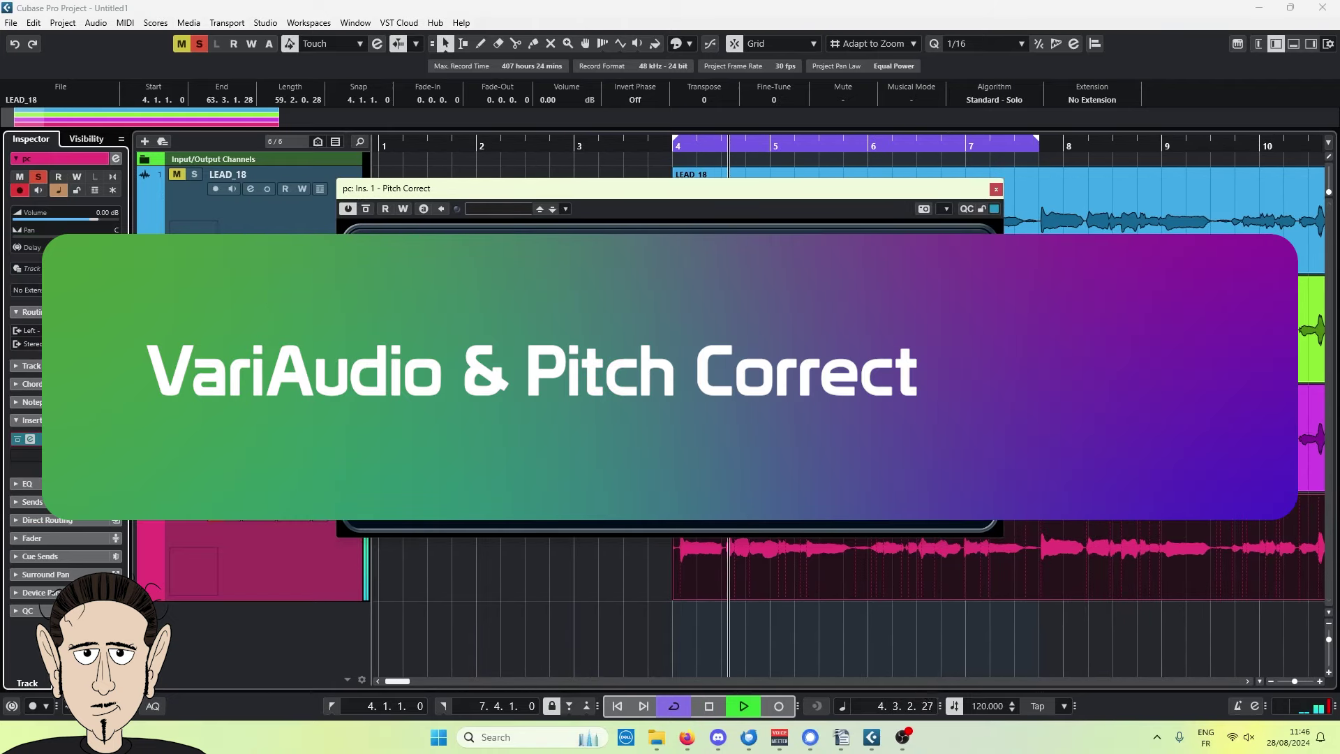
- Stop playback, close Pitch Correct and open the pc event in the editor with VariAudio editing turned on
key(space)
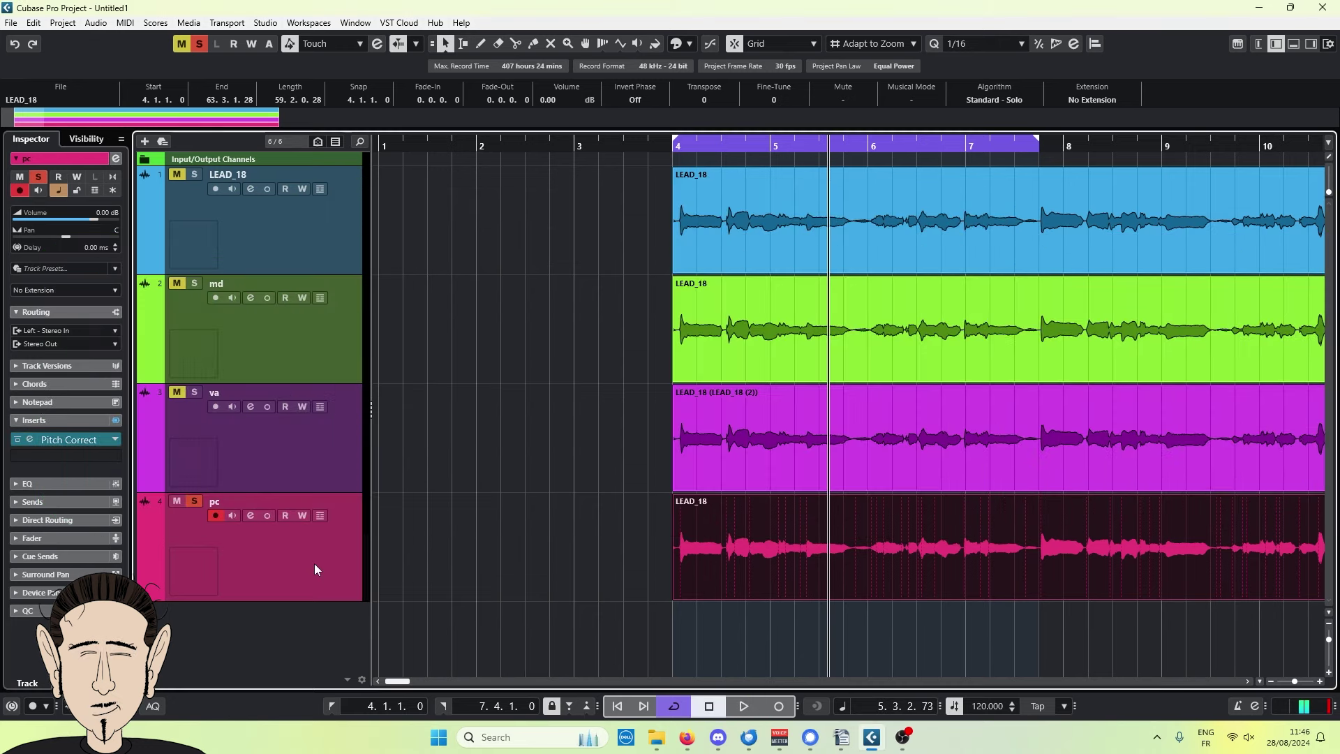
double_click(738, 549)
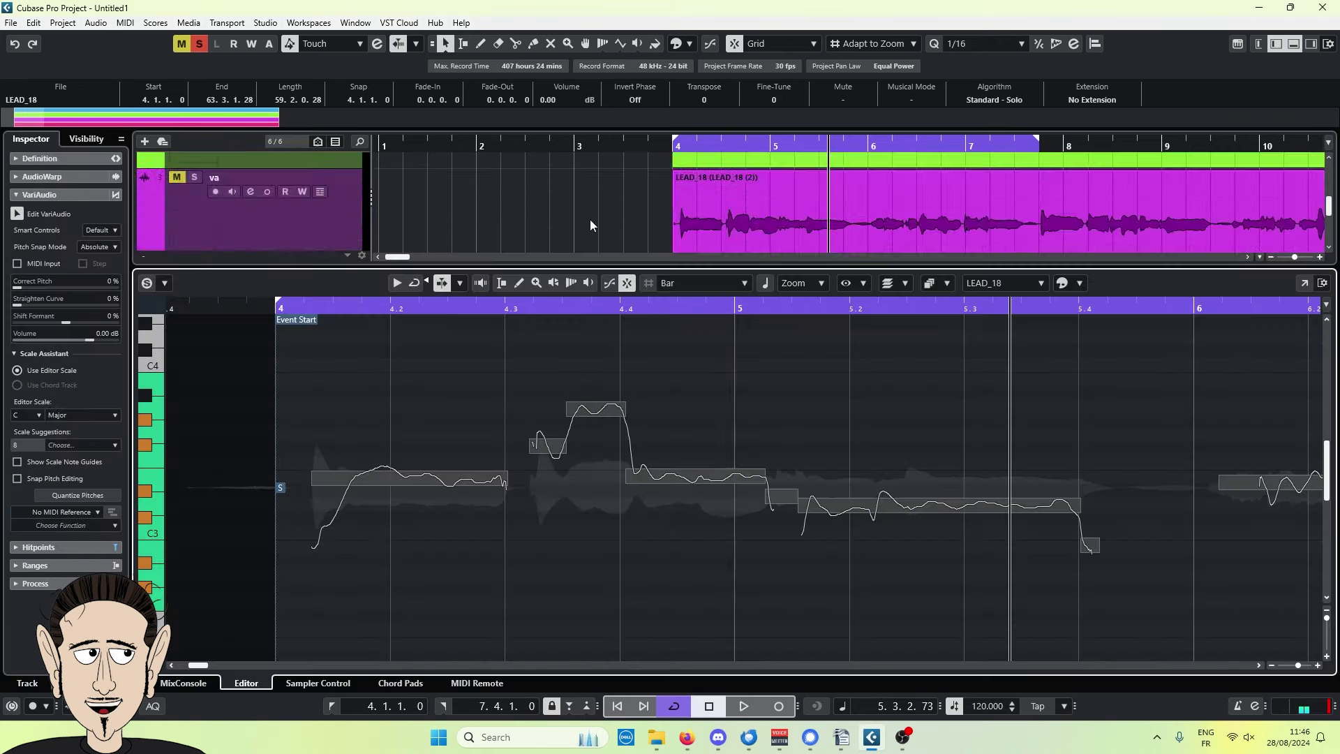
click(19, 215)
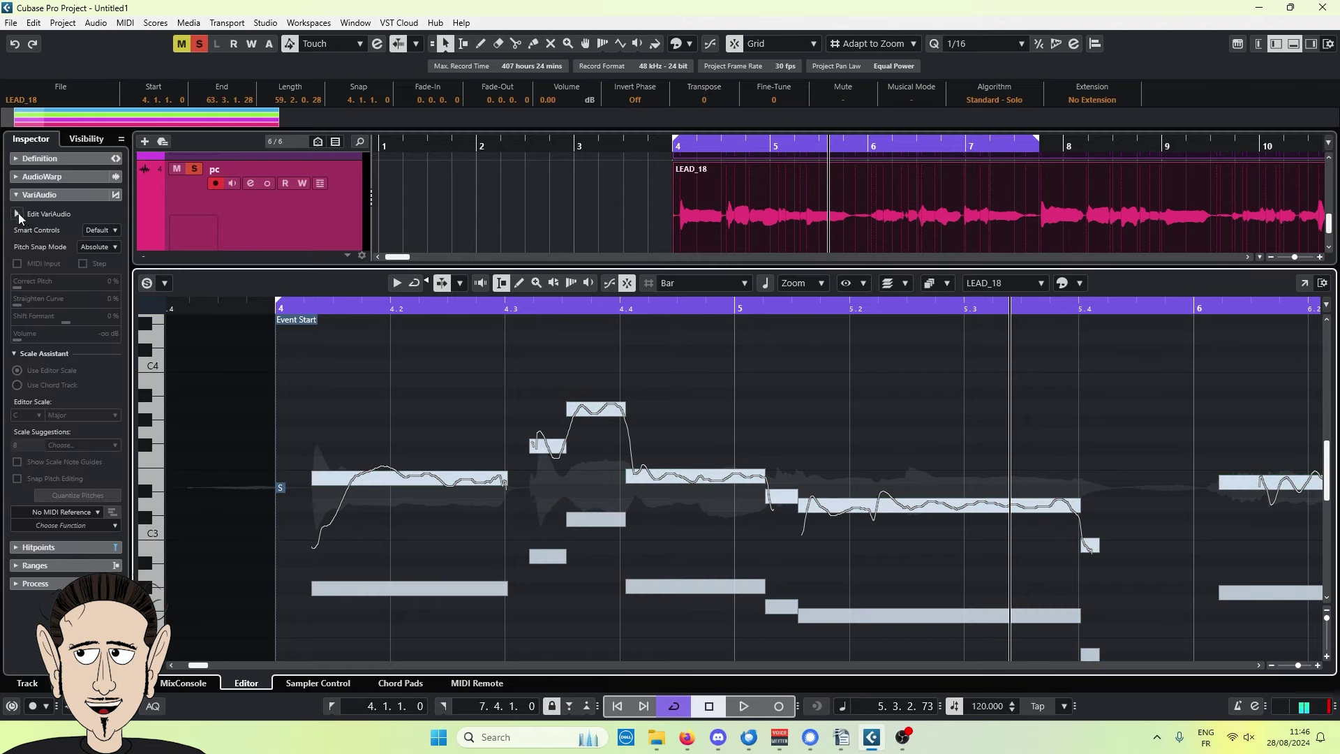
- Transpose all VariAudio segments of the pc event down one octave, with the first one on E2
scroll(377, 536, down, 2)
click(367, 412)
click(670, 407)
drag(337, 410, 330, 583)
click(658, 412)
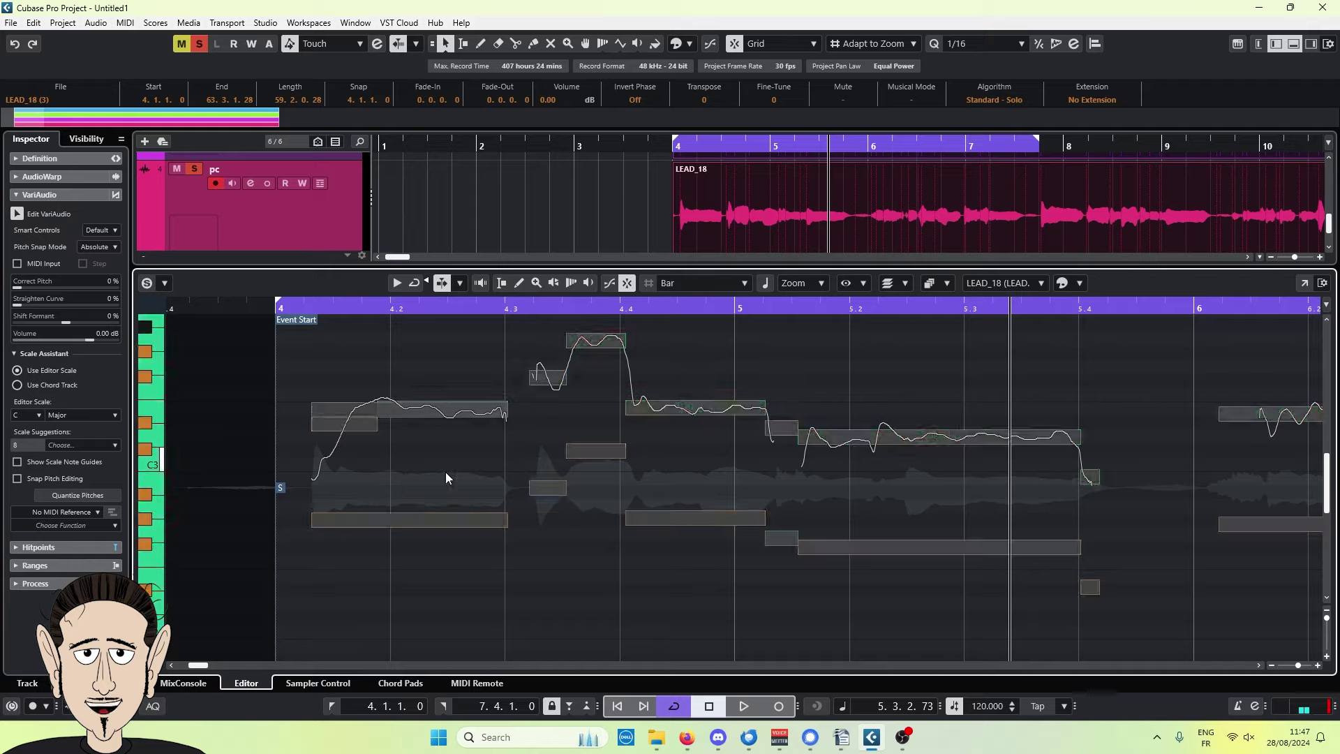
click(428, 404)
drag(187, 423, 186, 395)
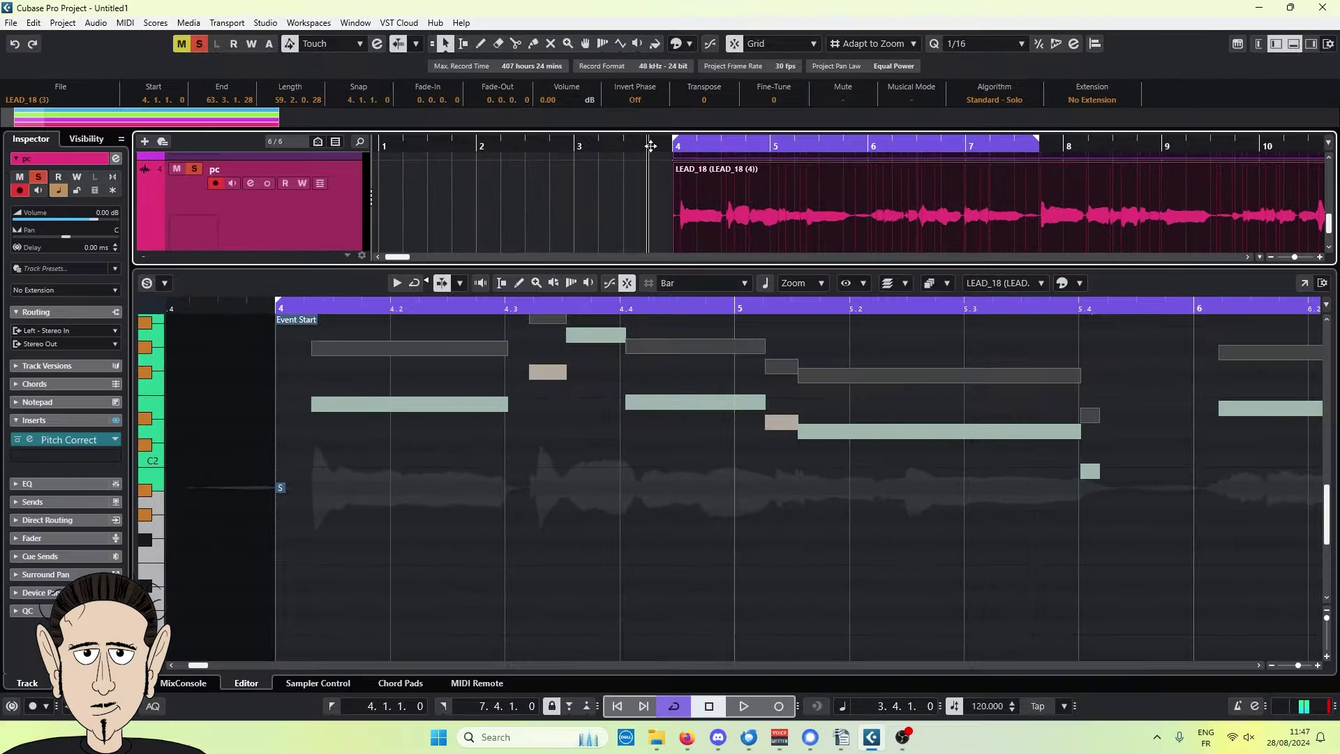
- Play the pc event to hear its VariAudio transposition and close the editor
key(space)
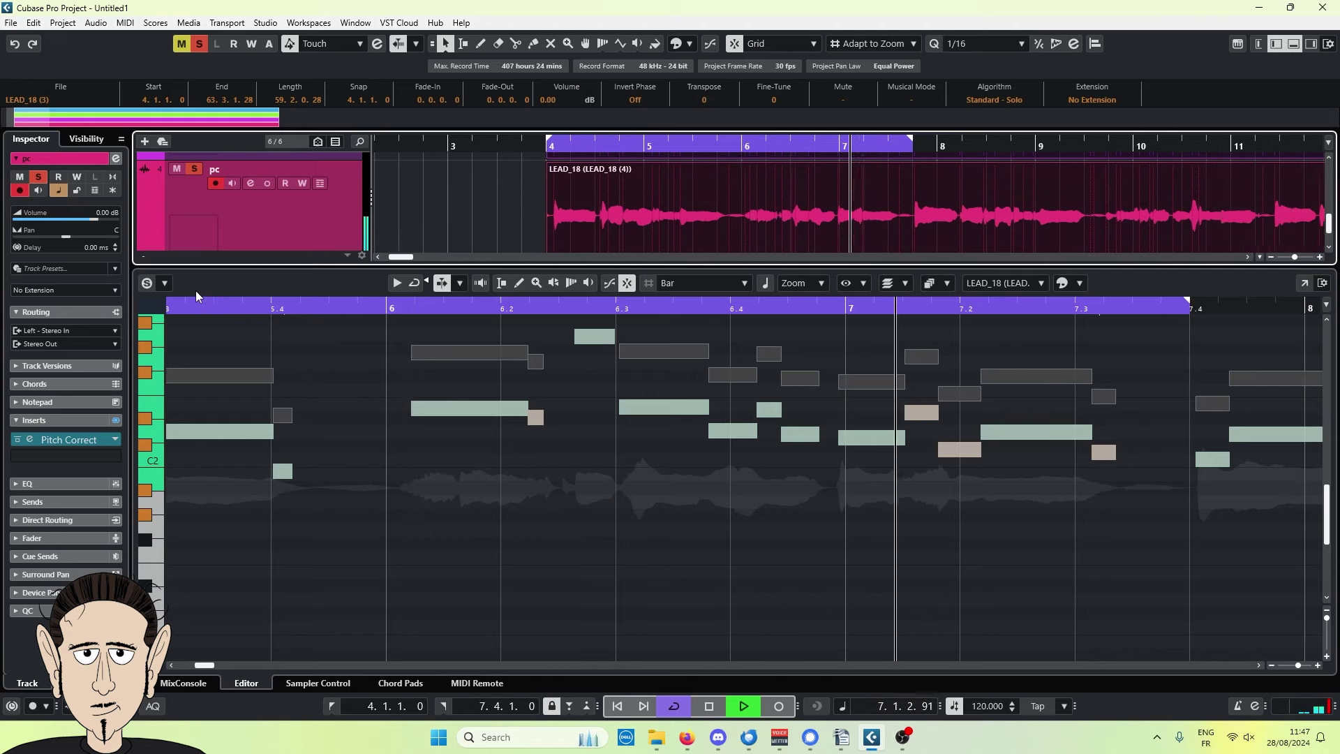
key(space)
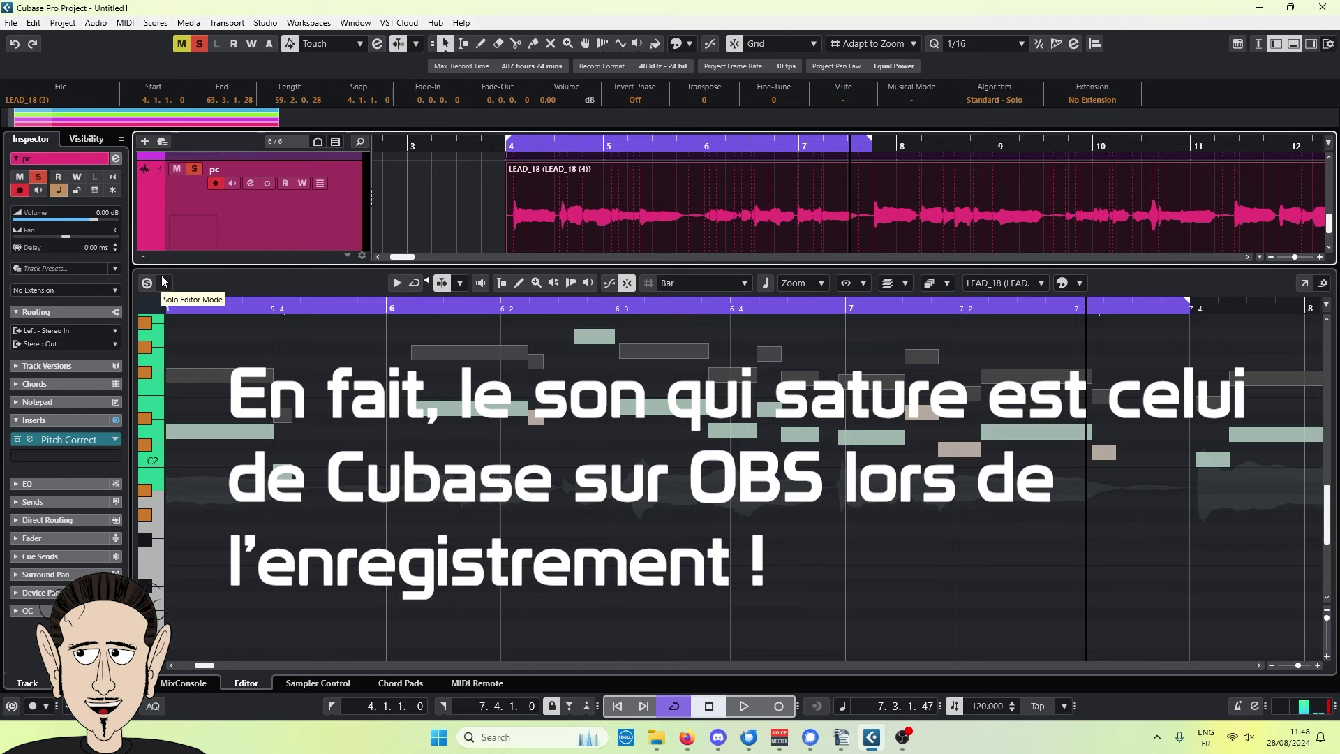
click(206, 431)
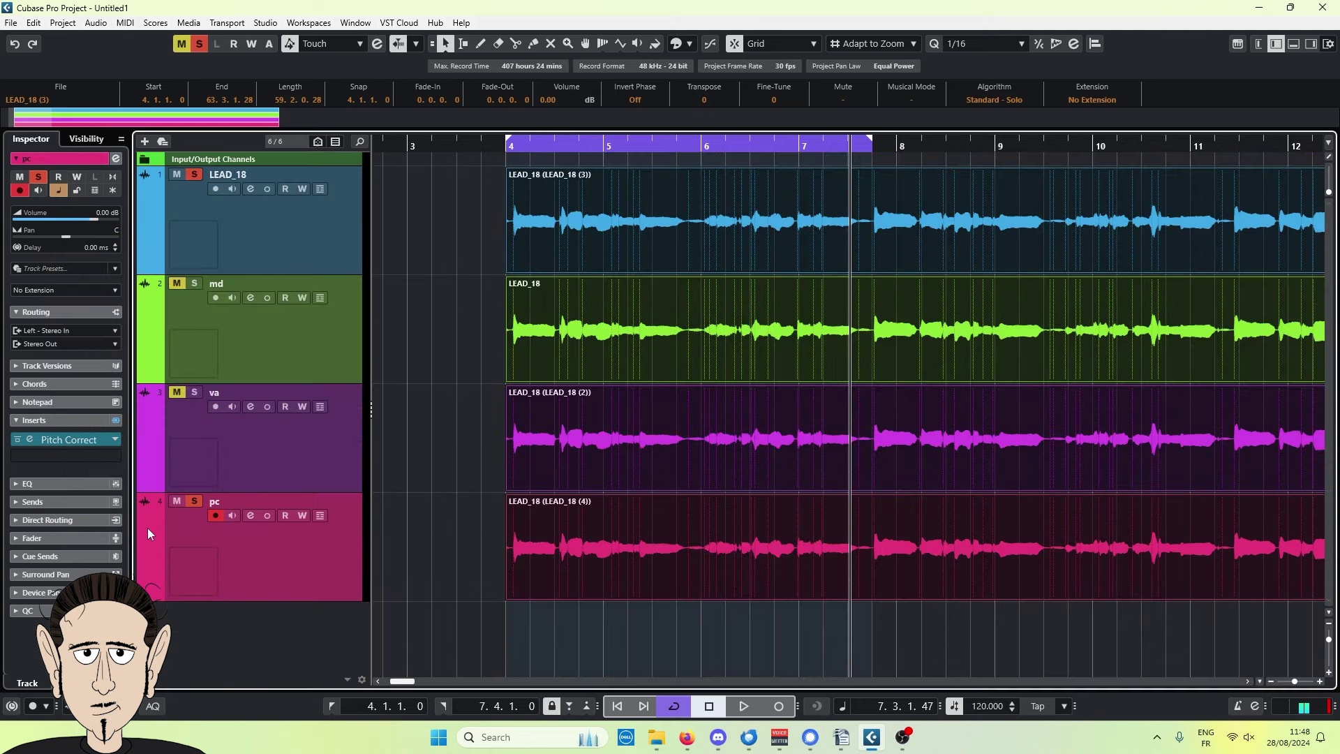
- Compare the original LEAD_18 track with the md track by soloing and playing each from bar 4
click(501, 147)
key(space)
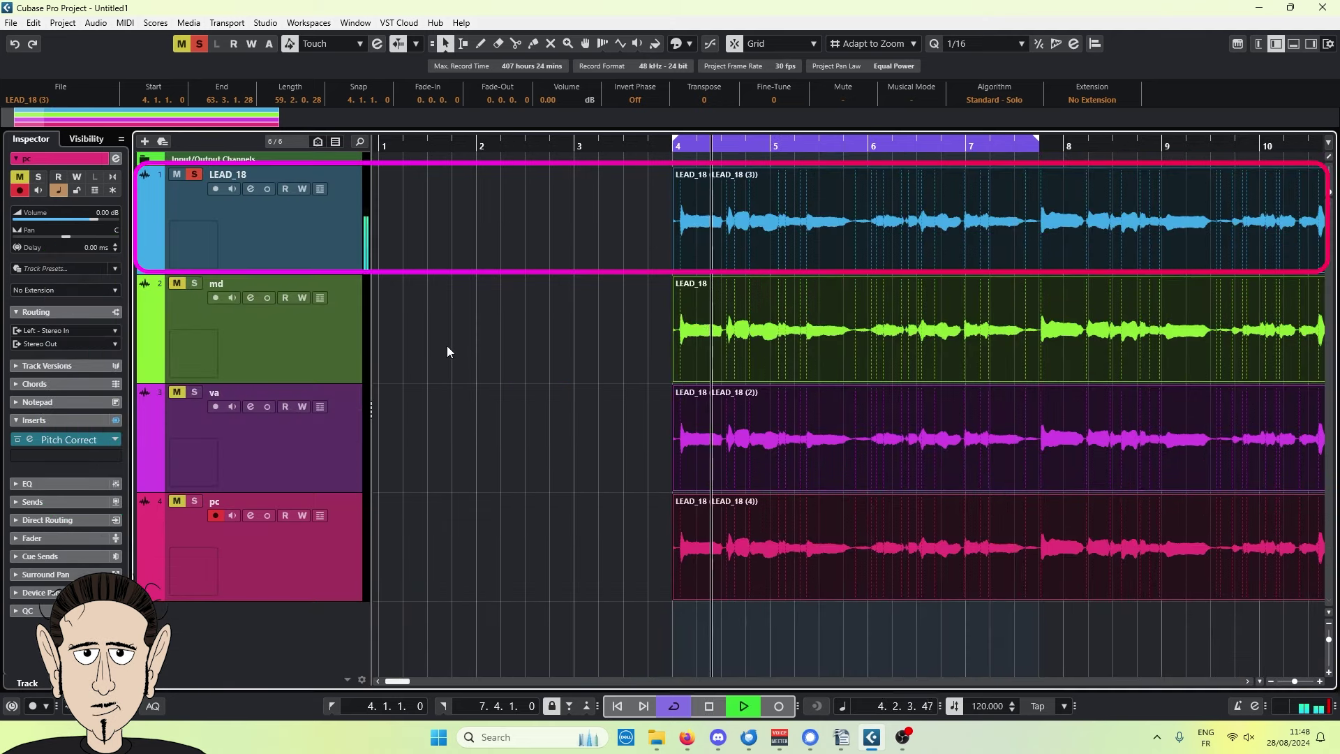
key(space)
click(177, 175)
click(195, 284)
click(637, 146)
key(space)
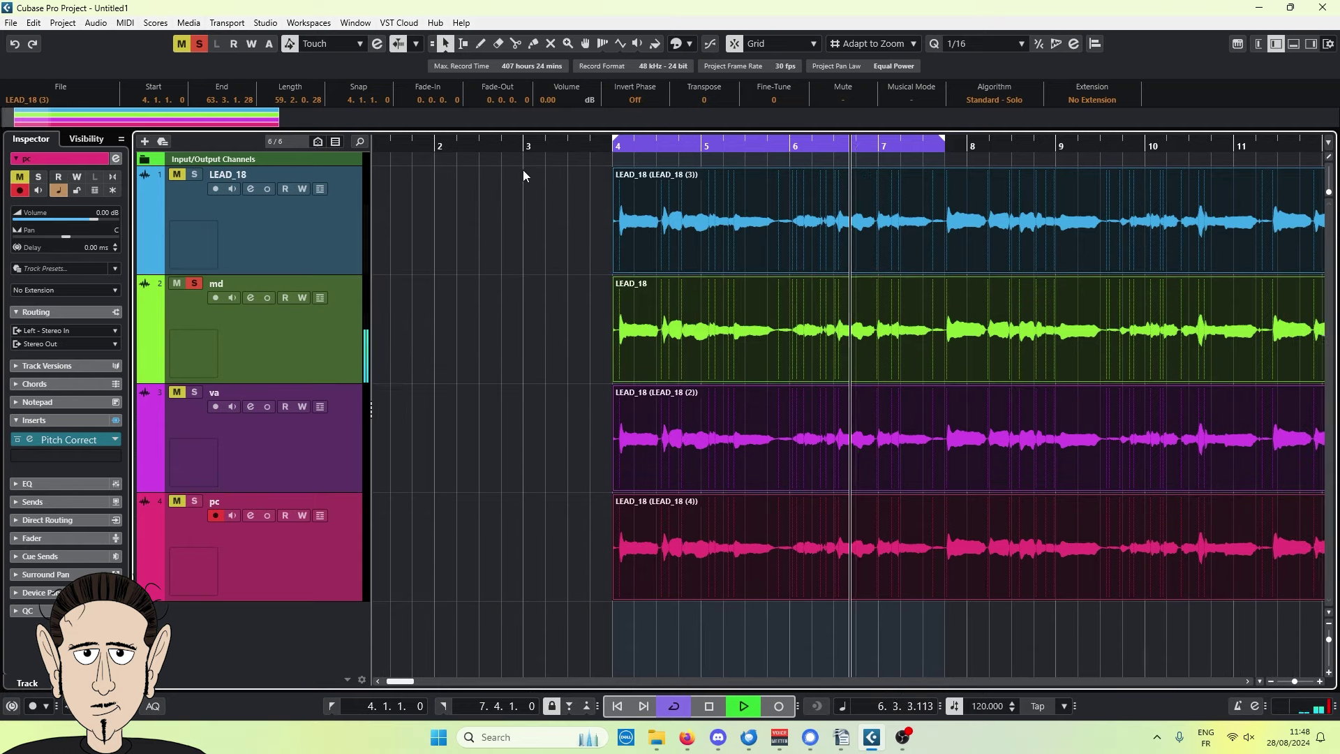
- Solo the va and pc tracks in turn and play each to compare their vocal transformations
click(194, 392)
key(space)
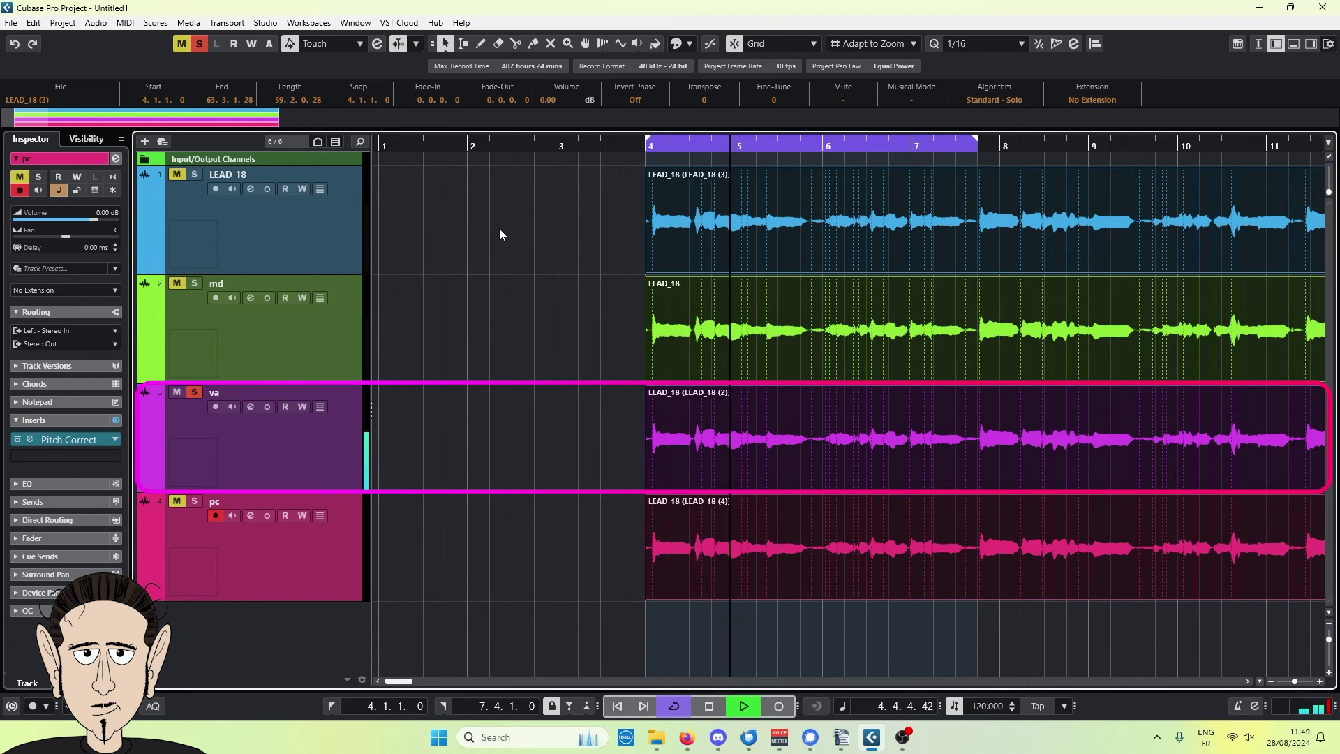
click(196, 501)
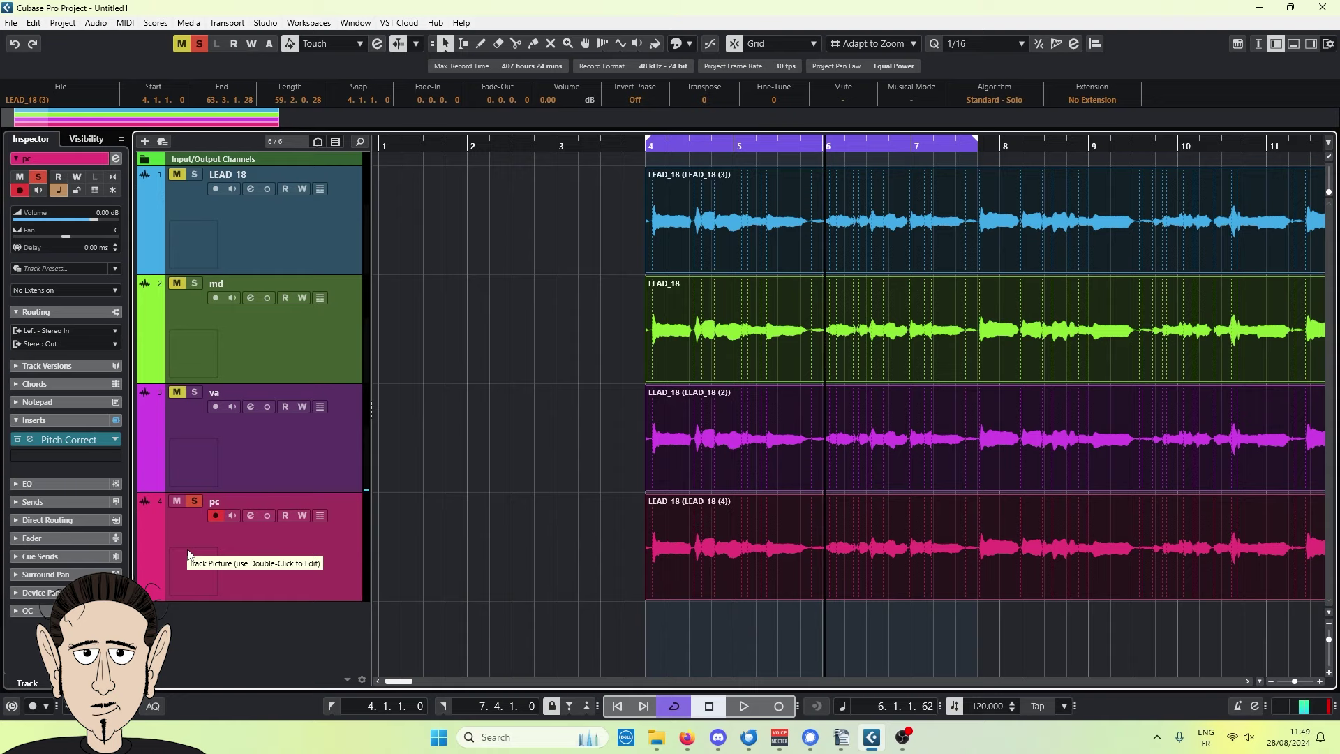
drag(646, 148, 626, 143)
key(space)
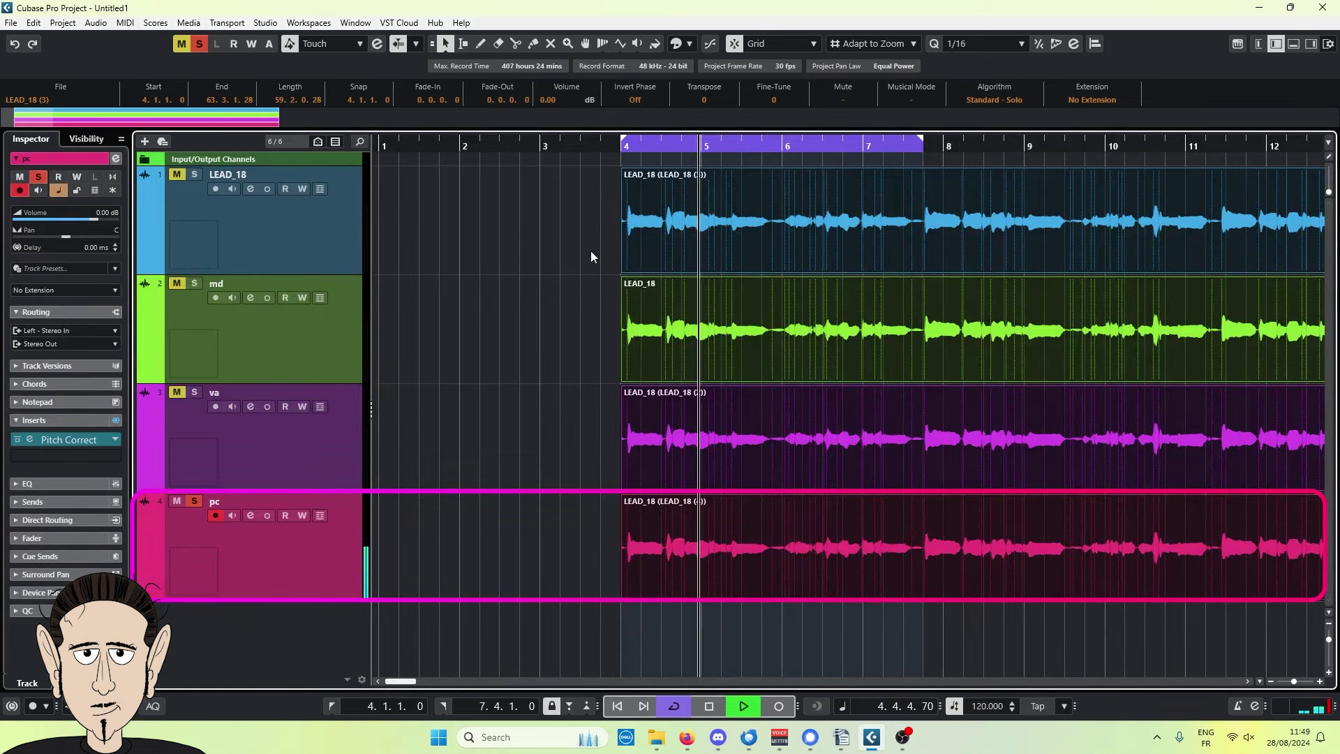
key(space)
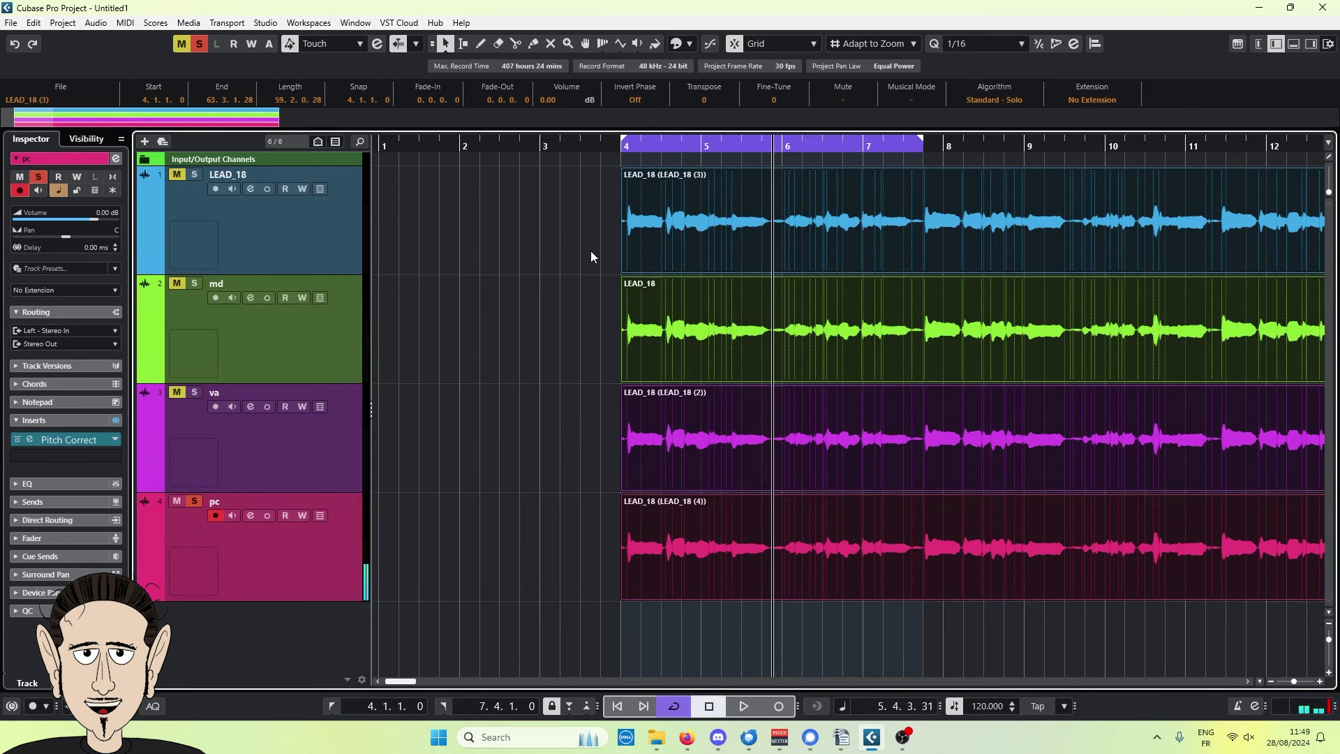